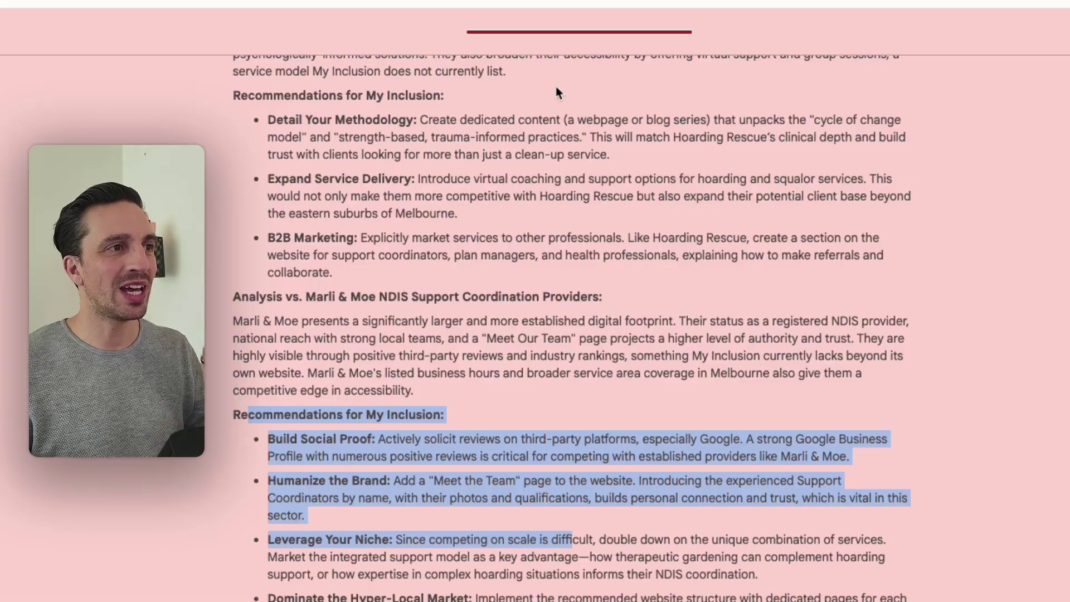
Step: Scroll through the My Inclusion report, highlighting the local SEO paragraph and the Hoarding Rescue subheading
scroll(610, 281, "up", 15)
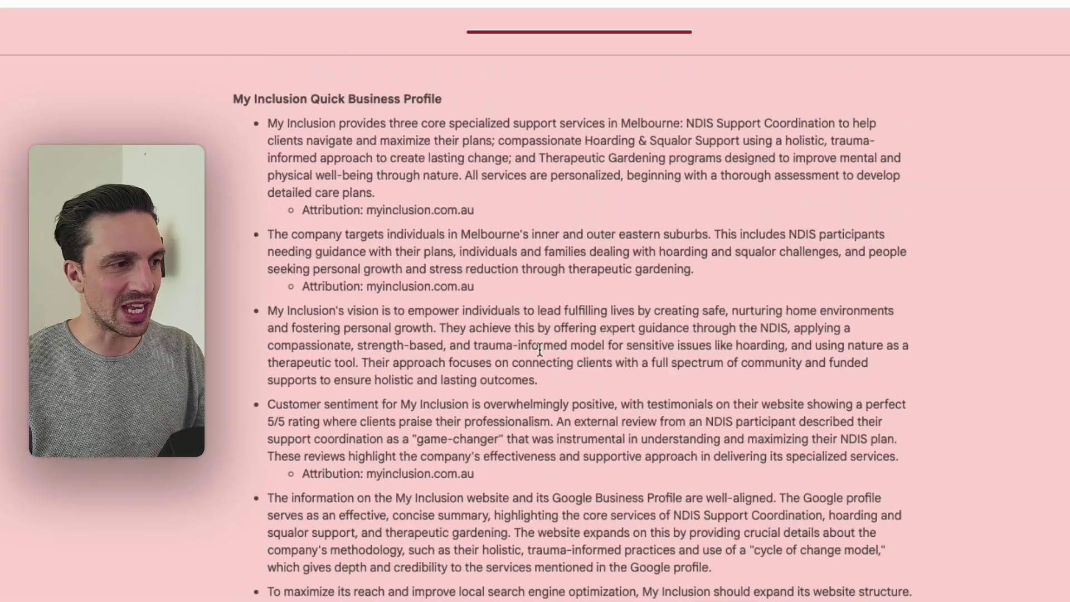
scroll(446, 348, "down", 5)
left_click_drag(268, 312, 713, 399)
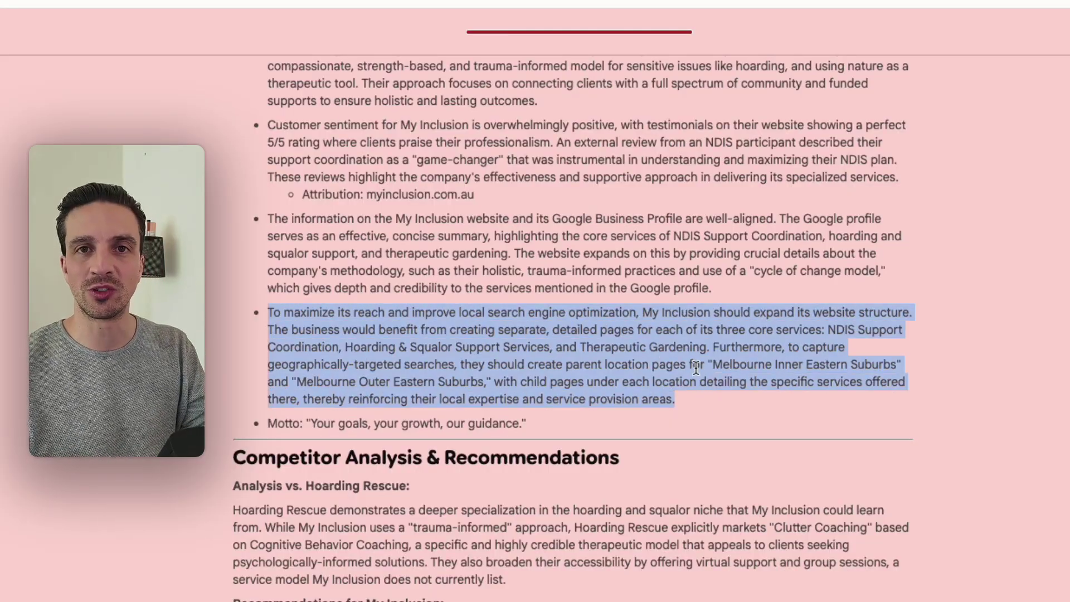
scroll(694, 373, "down", 6)
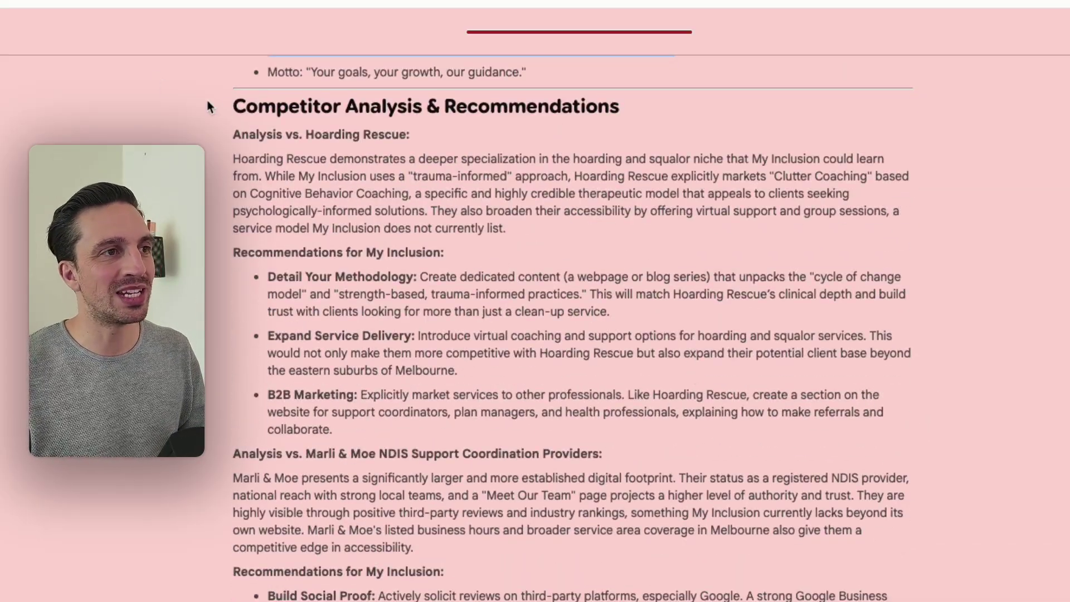
left_click_drag(273, 135, 471, 151)
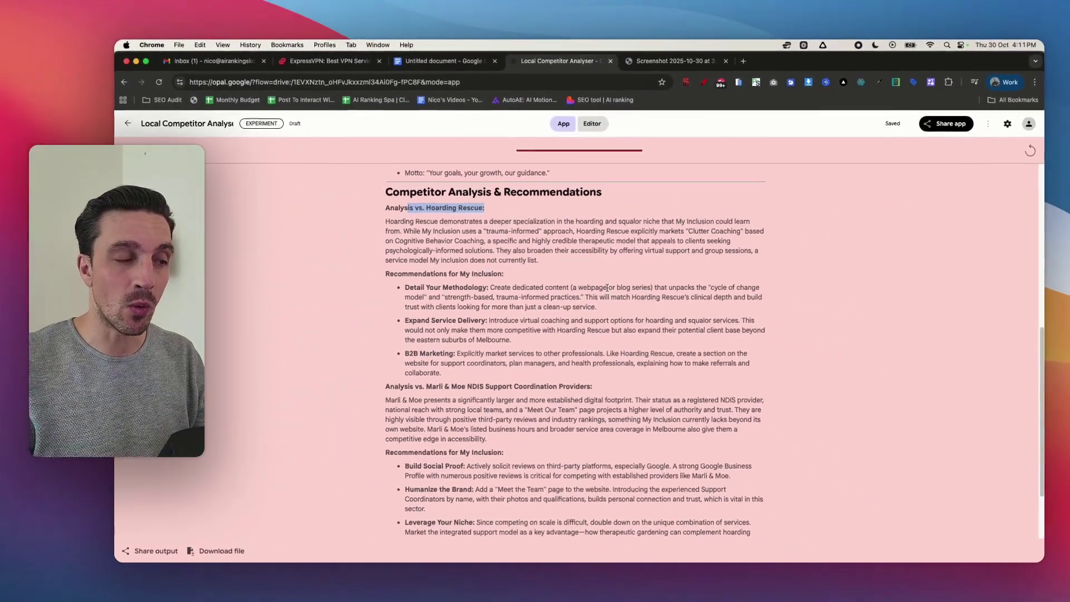
scroll(607, 288, "down", 3)
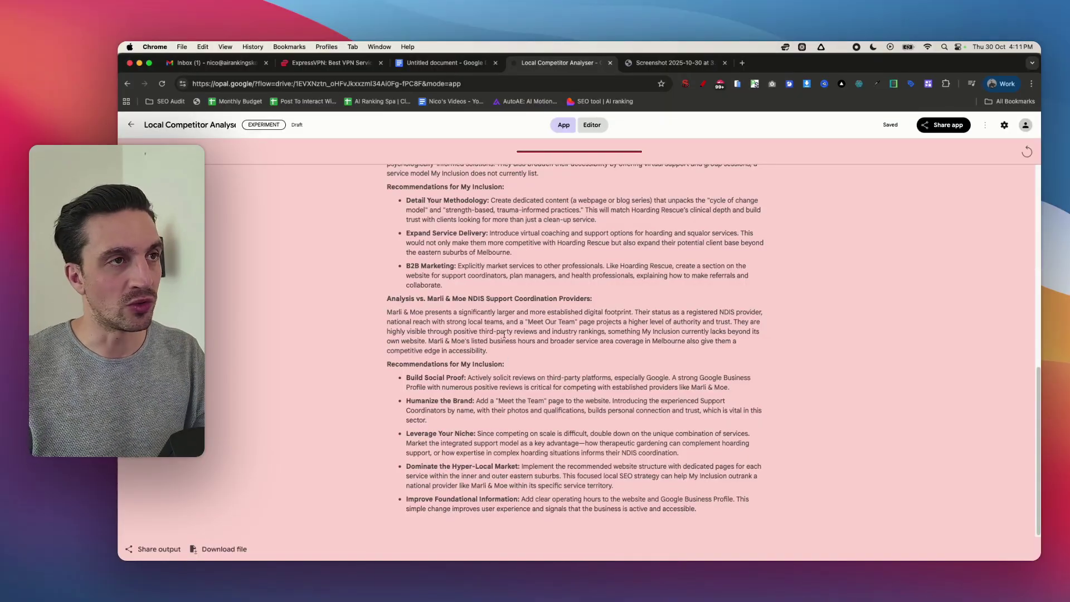
scroll(590, 275, "up", 10)
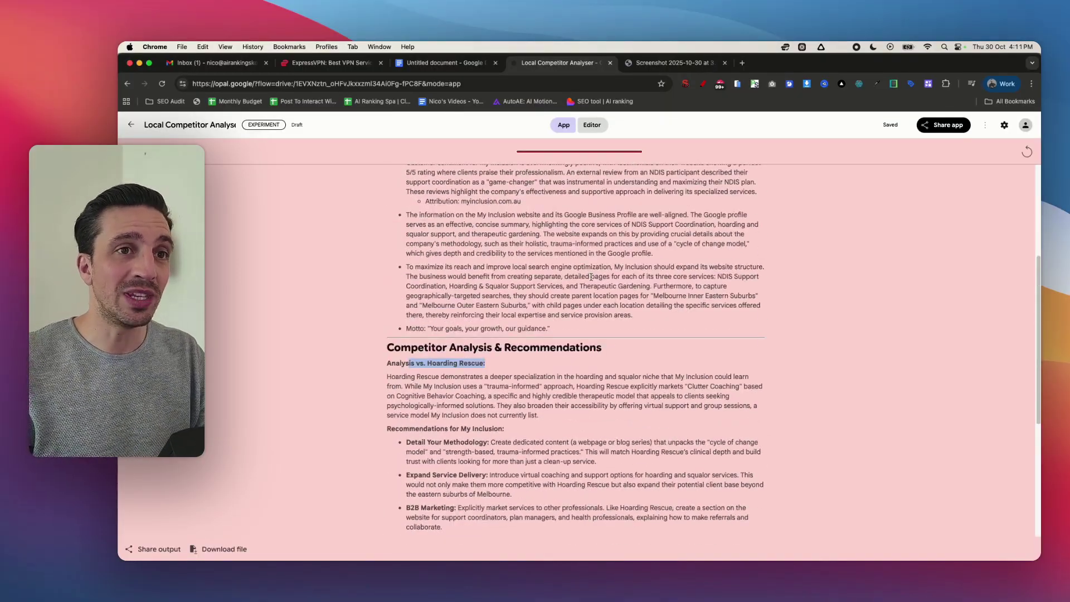
scroll(593, 280, "up", 3)
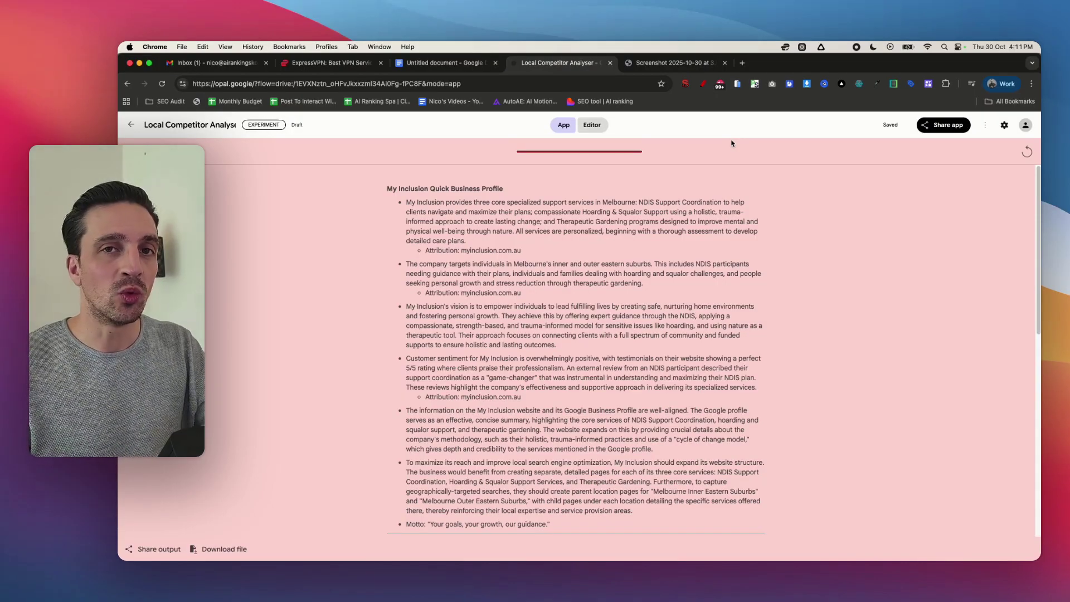
Step: Close the analyser to the Opal apps gallery and bring the ExpressVPN homepage tab forward
left_click(131, 124)
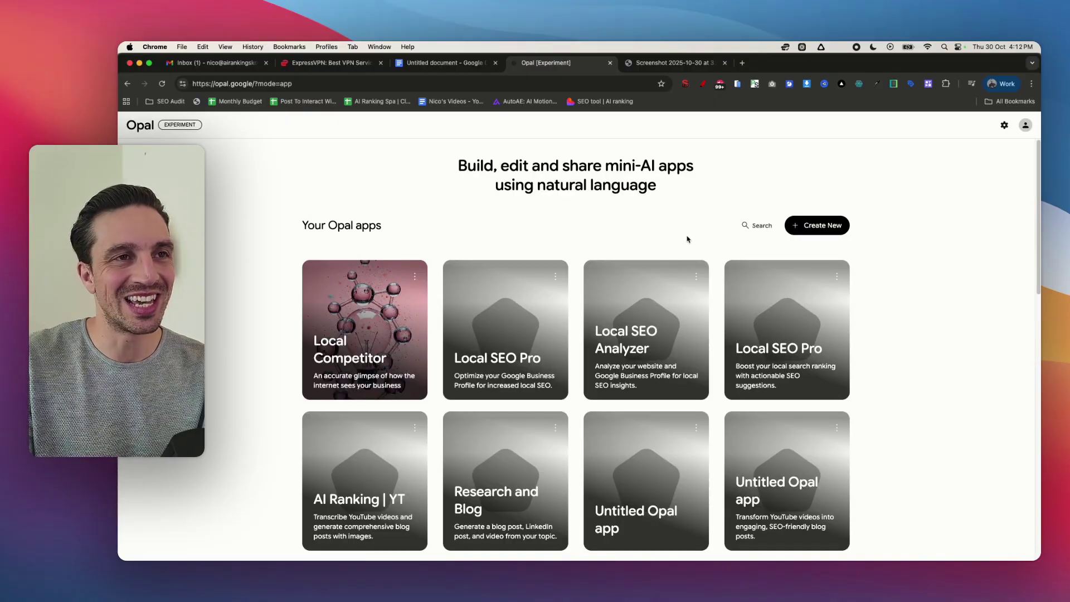
left_click(326, 62)
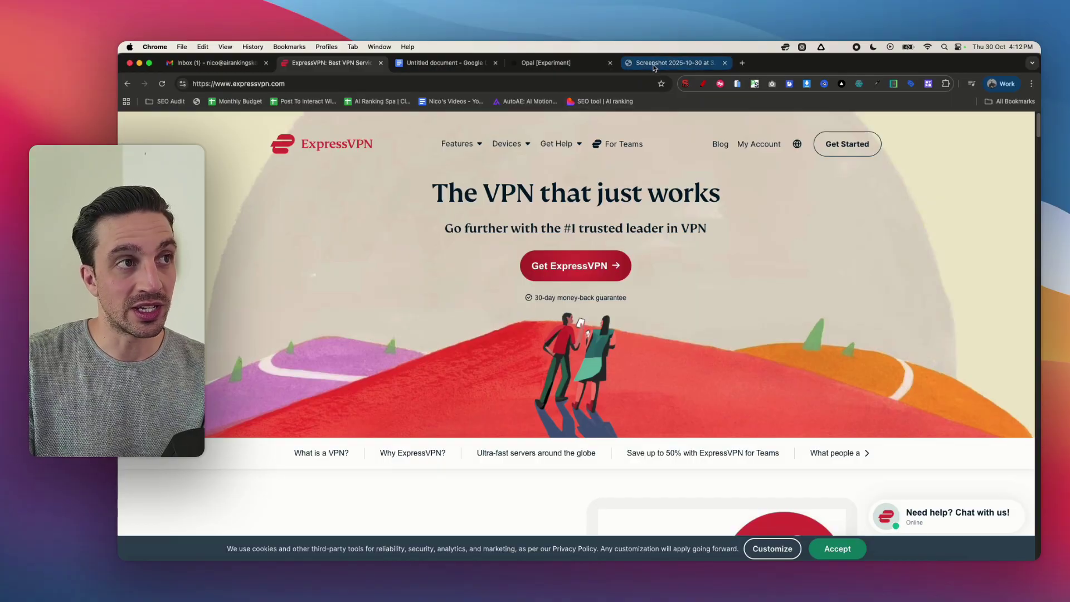
Step: Switch back to the Opal (Experiment) tab showing the apps gallery
left_click(560, 63)
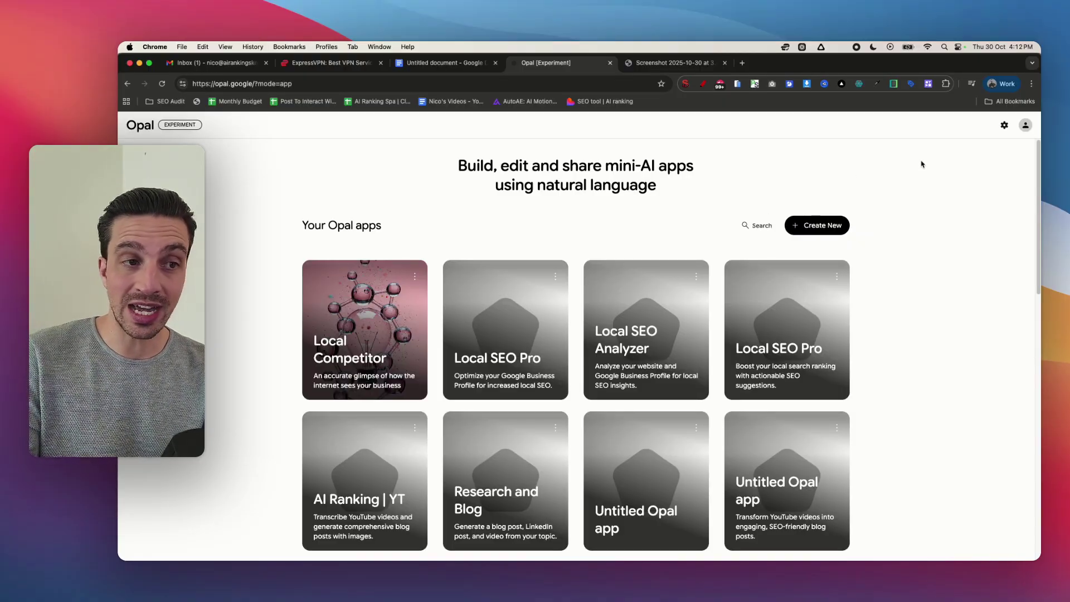
Step: Create a new app with a User Input step prompting for the business website URL
left_click(816, 226)
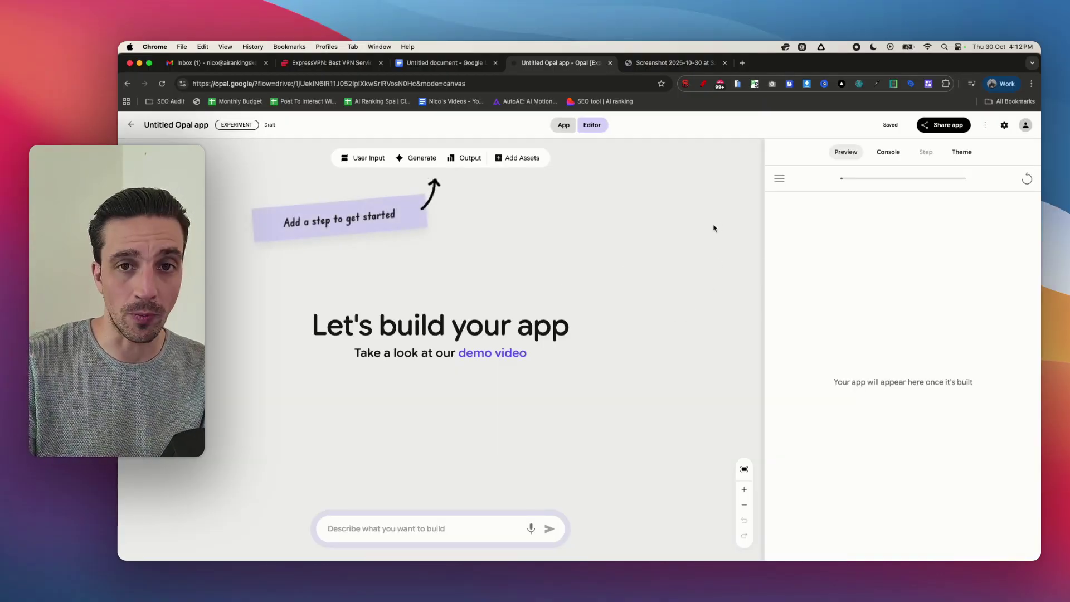
left_click(350, 156)
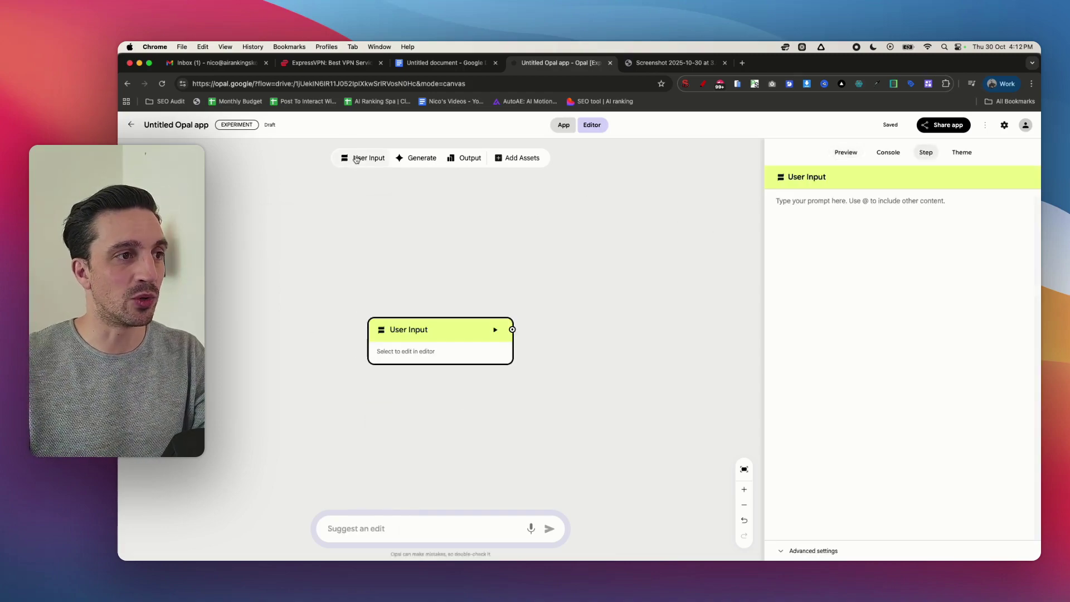
left_click(827, 233)
key("alt+space")
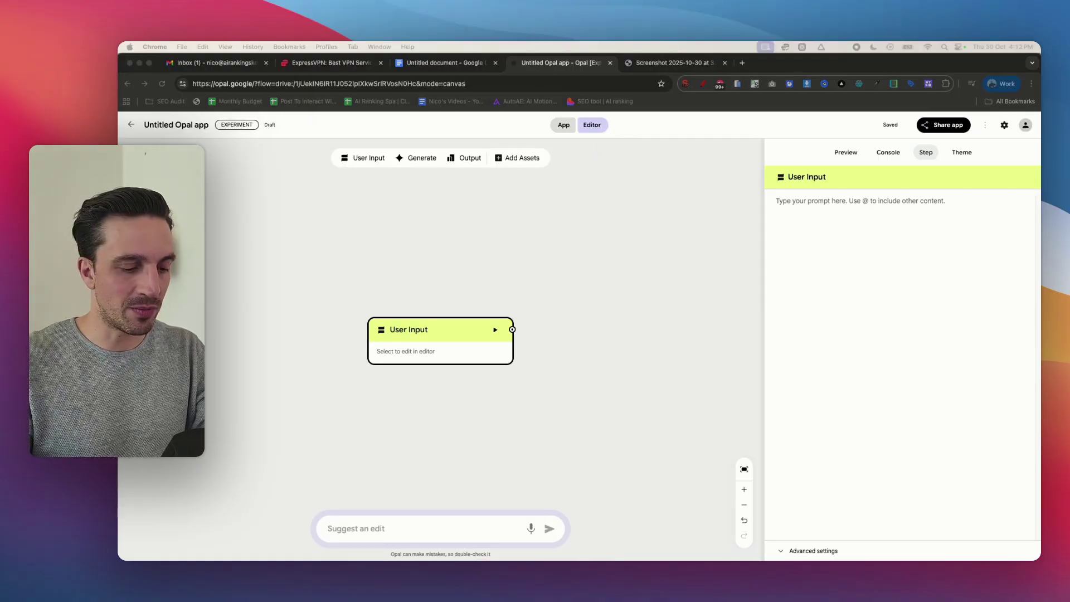
key("Return")
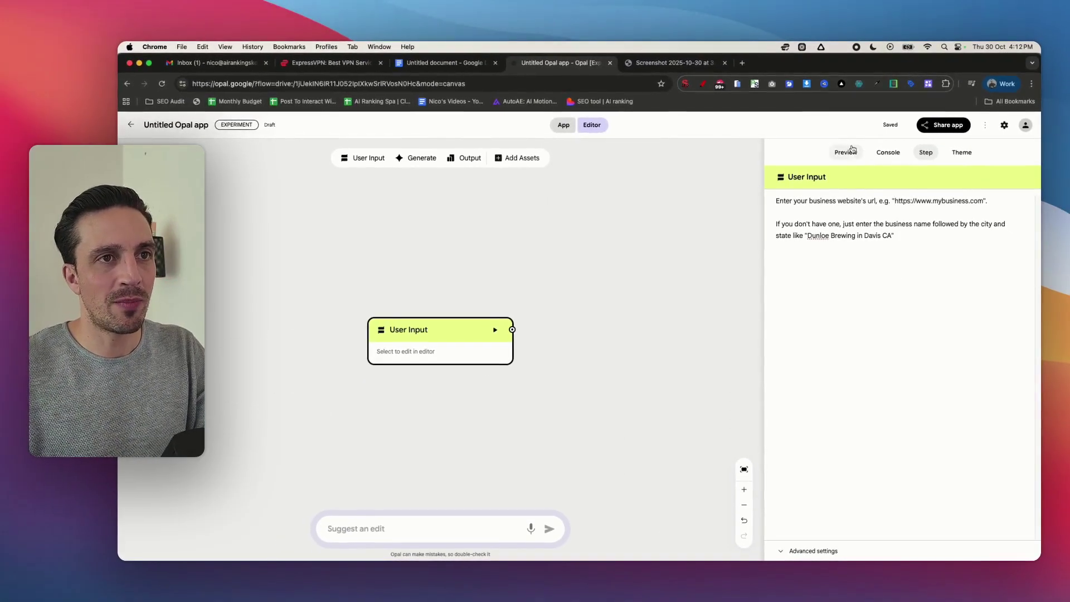
Step: Test-run the app in Preview, check the Console log, then reopen the Collect Website URL step
left_click(846, 151)
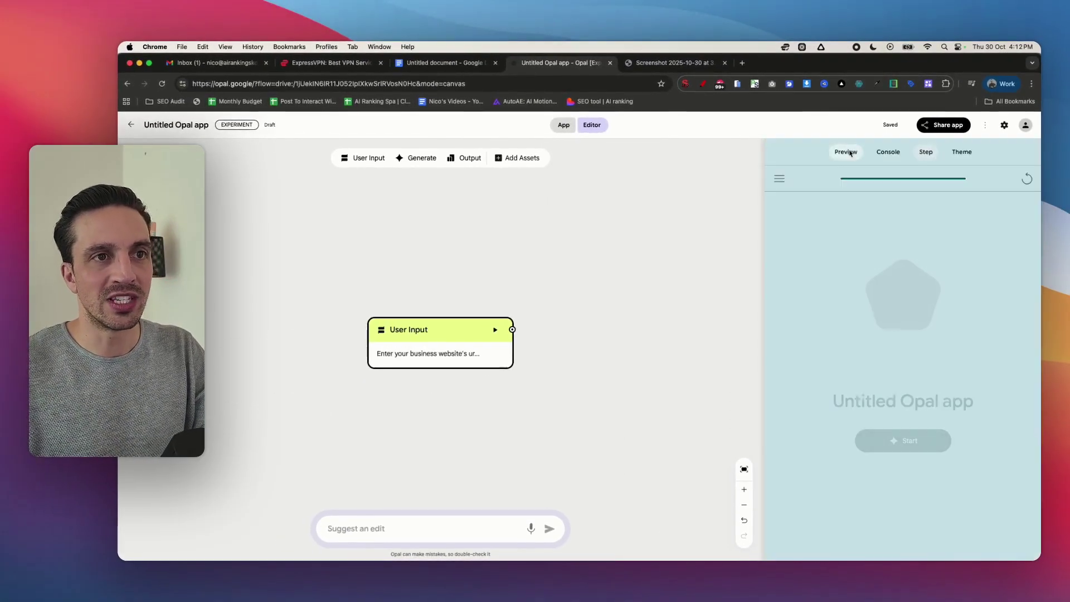
left_click(895, 449)
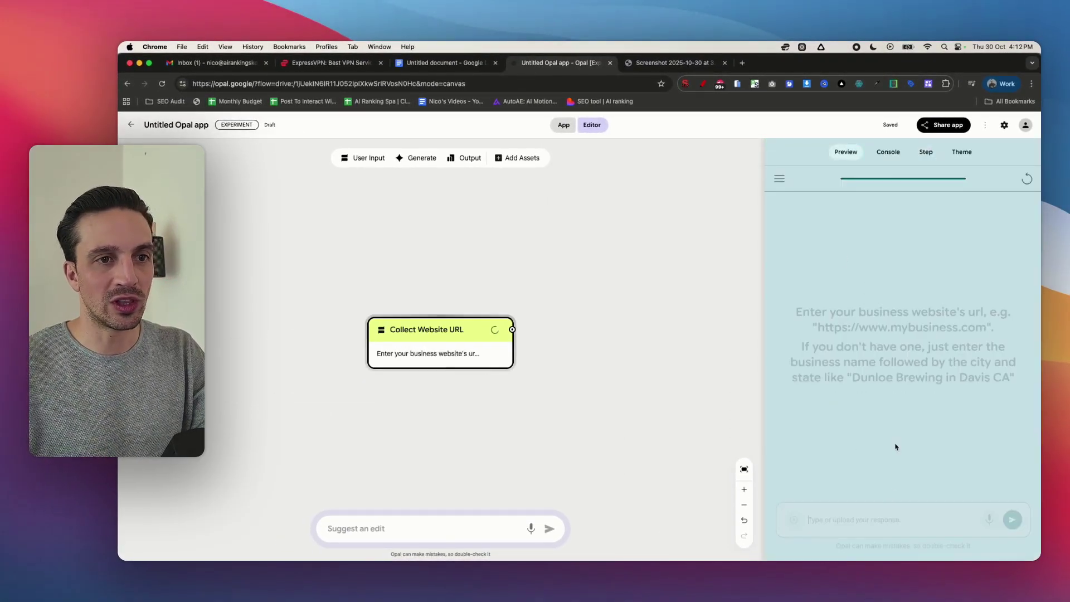
left_click_drag(791, 311, 1015, 380)
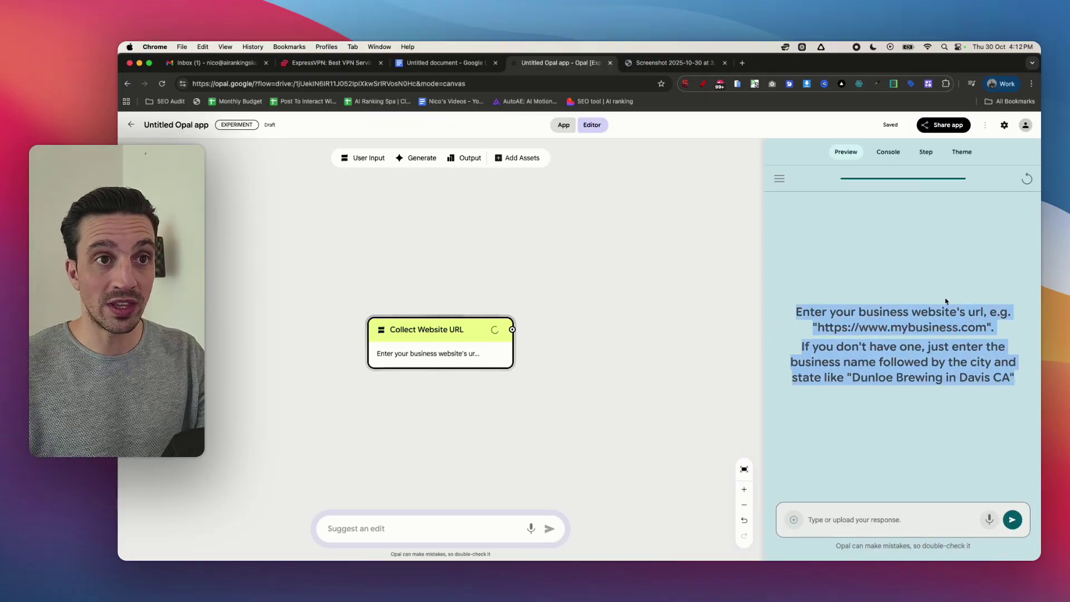
left_click(892, 153)
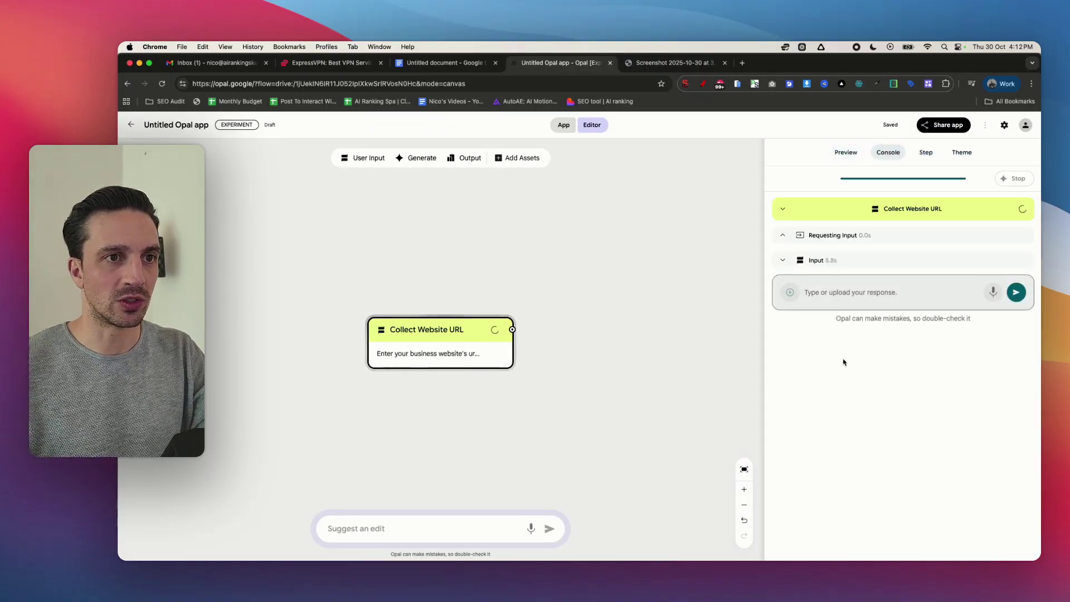
left_click(537, 313)
left_click(390, 340)
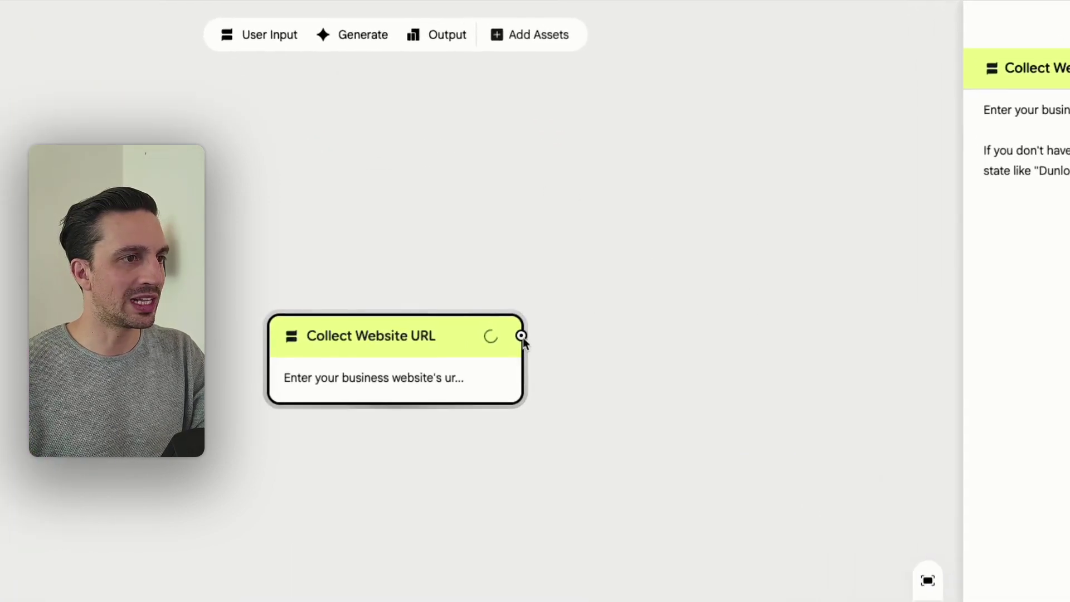
Step: Add a Generate step fed by Collect Website URL and arrange the two nodes
left_click(512, 329)
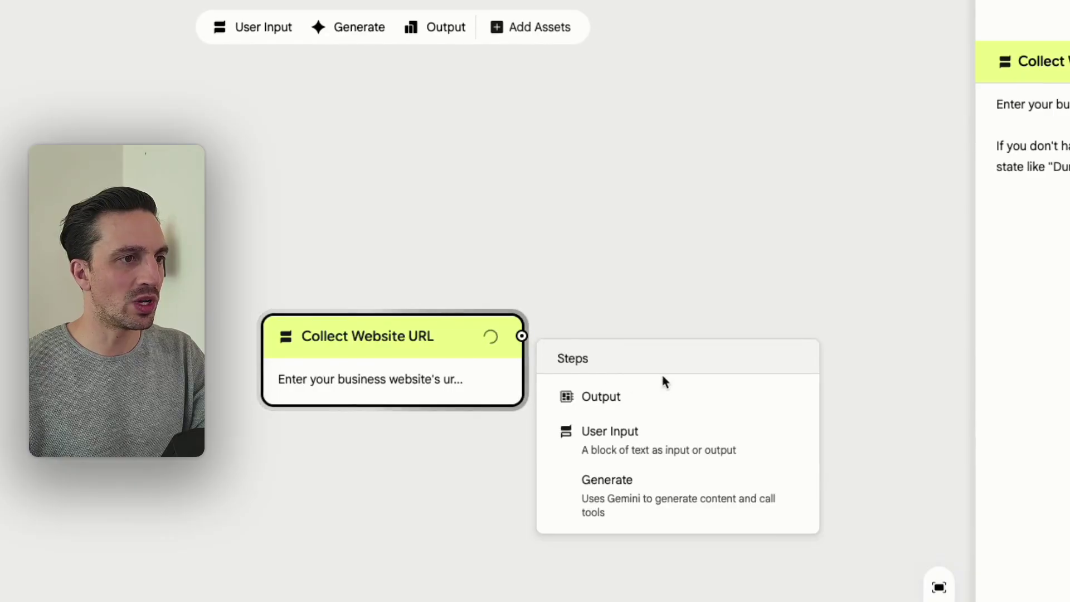
left_click(703, 479)
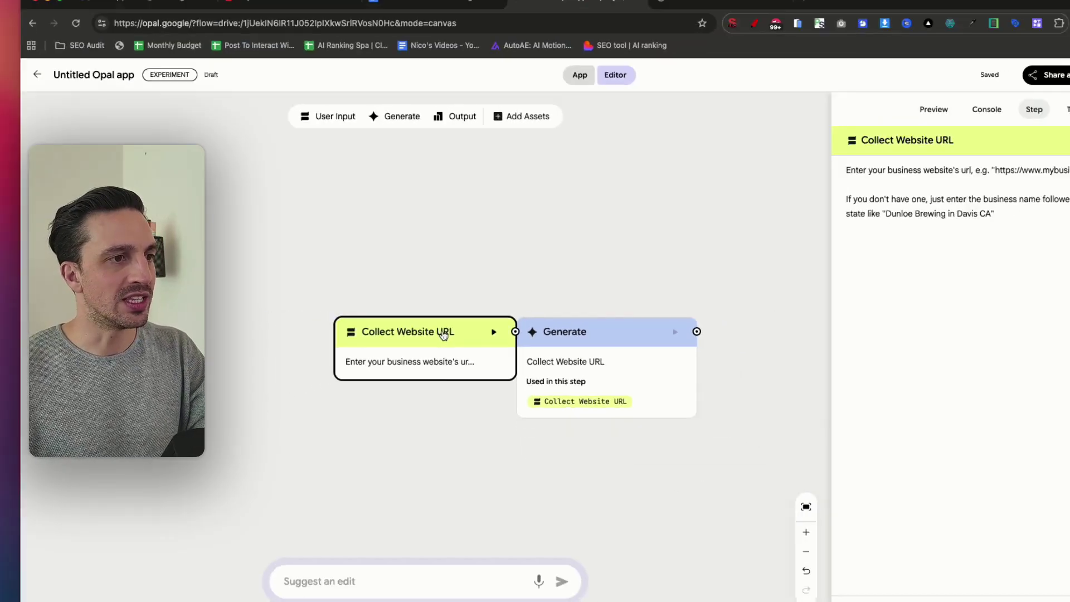
left_click_drag(394, 336, 221, 336)
left_click_drag(561, 333, 563, 324)
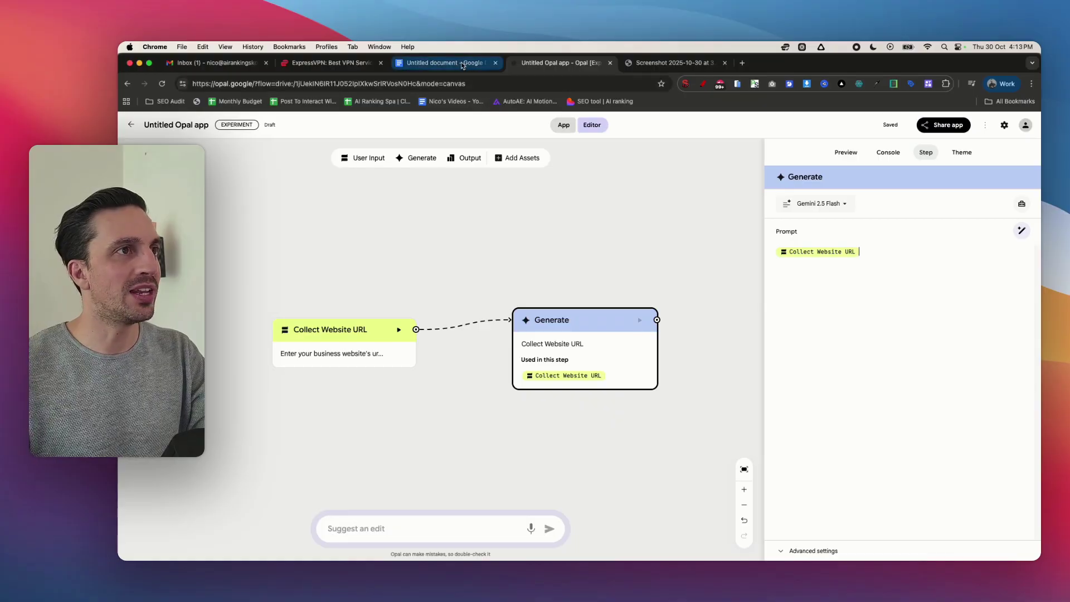
Step: Select the business research prompt in the Prompts For Automation doc
left_click(440, 62)
left_click_drag(423, 332, 704, 511)
key("super+c")
scroll(537, 466, "down", 15)
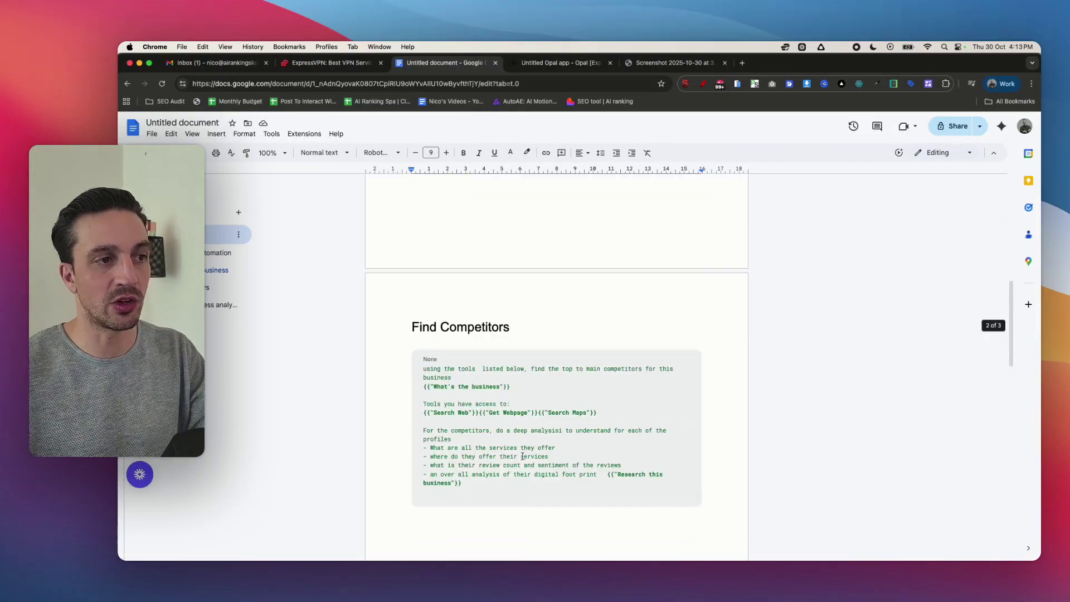
scroll(522, 428, "up", 8)
scroll(522, 429, "up", 5)
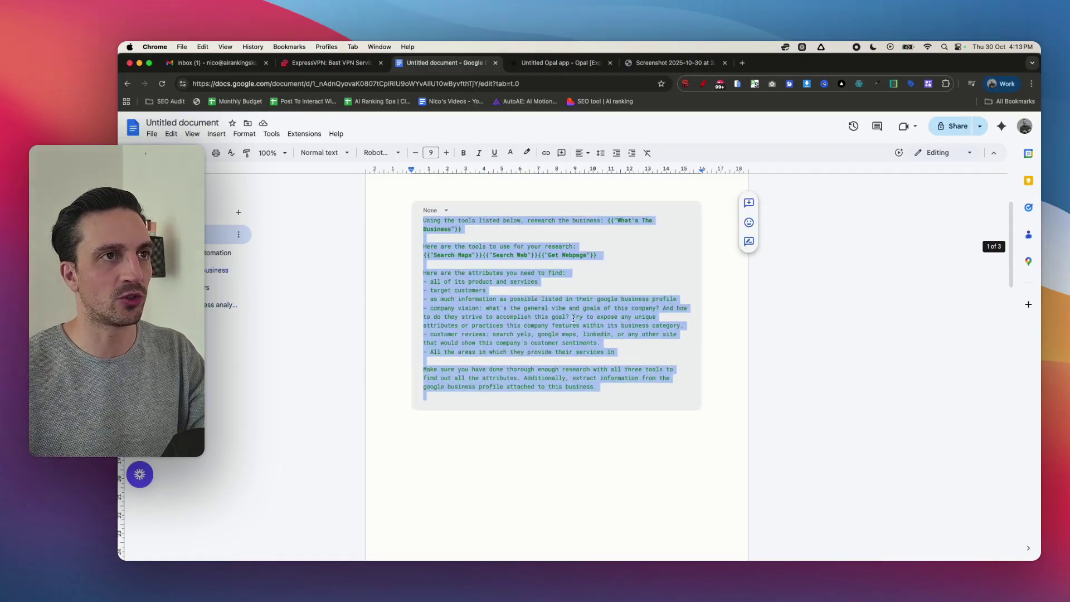
Step: Paste the business research prompt into the Generate step and delete the What's The Business placeholder
left_click(563, 64)
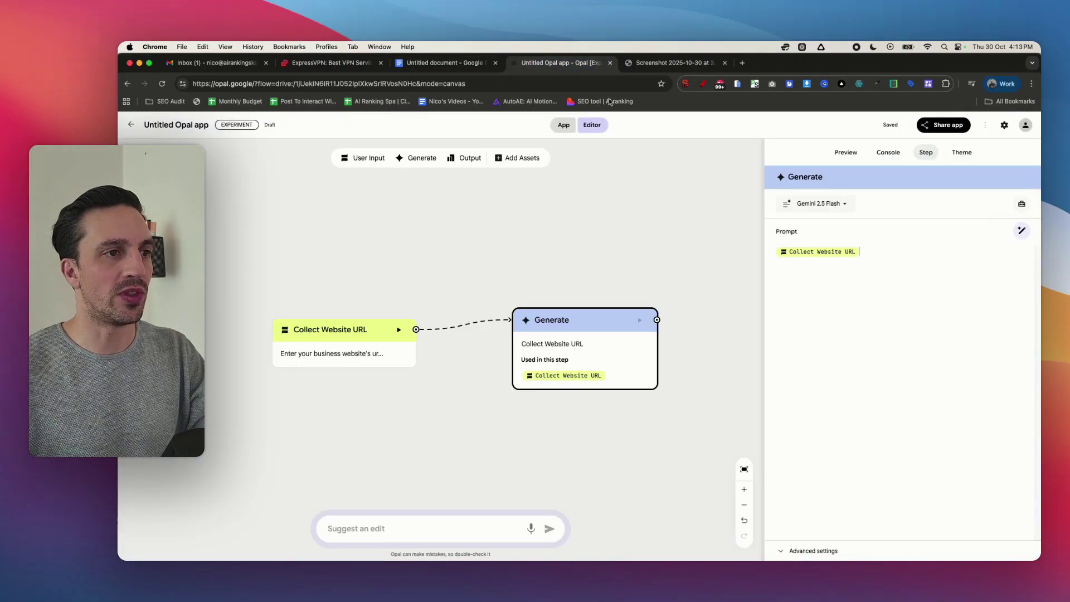
left_click(879, 267)
key("super+v")
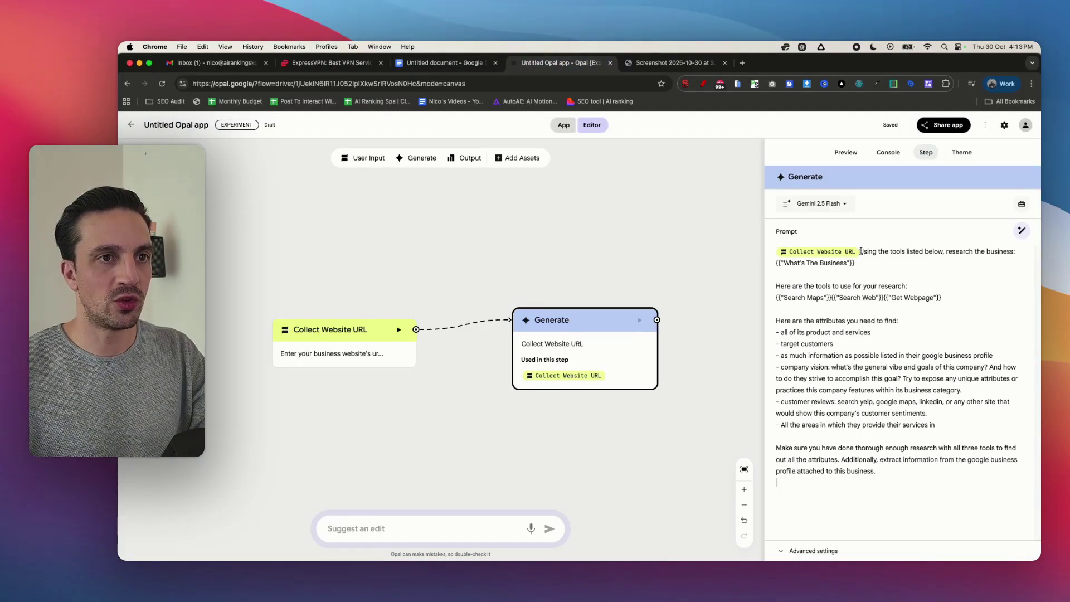
key("shift+super+Left")
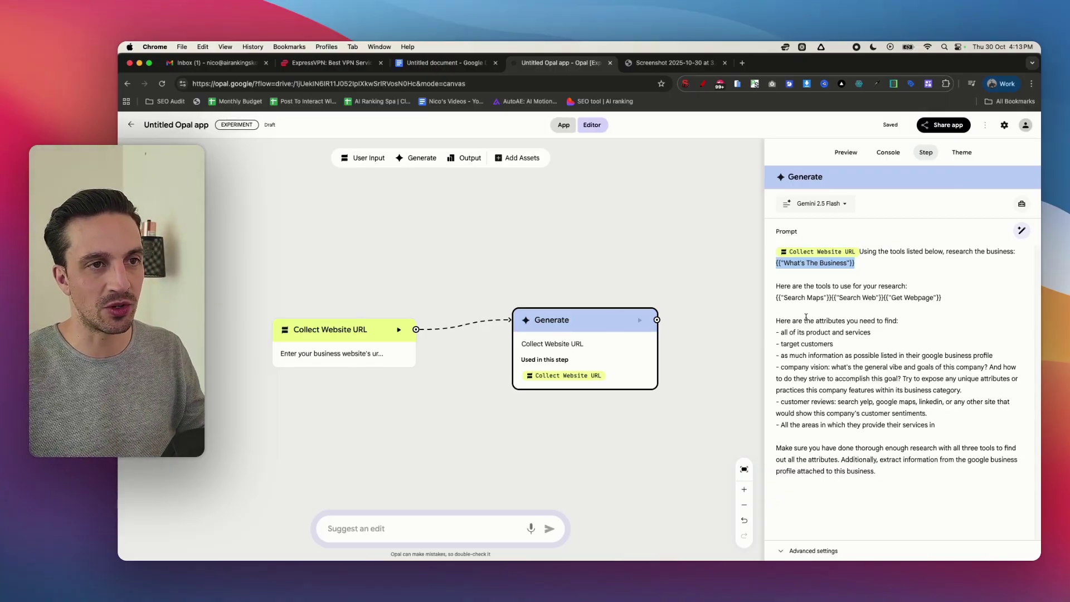
key("BackSpace")
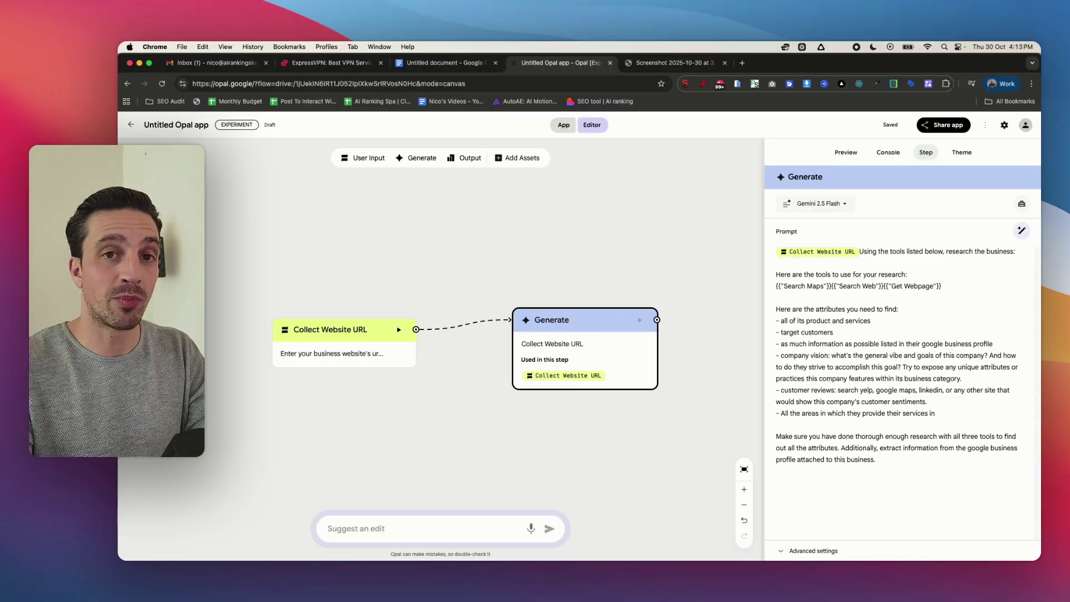
type("@")
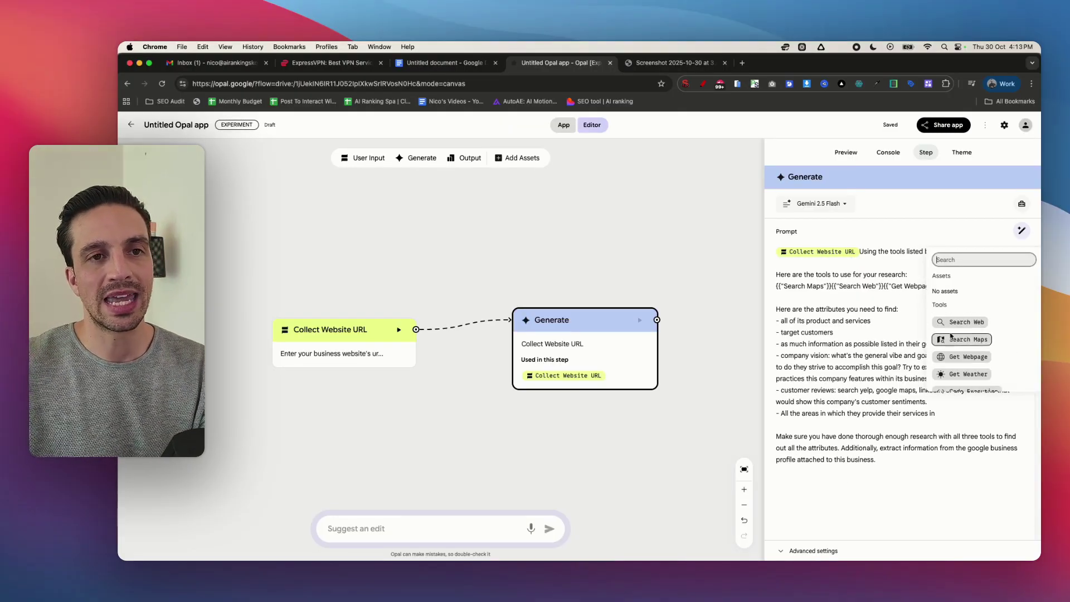
scroll(983, 304, "down", 3)
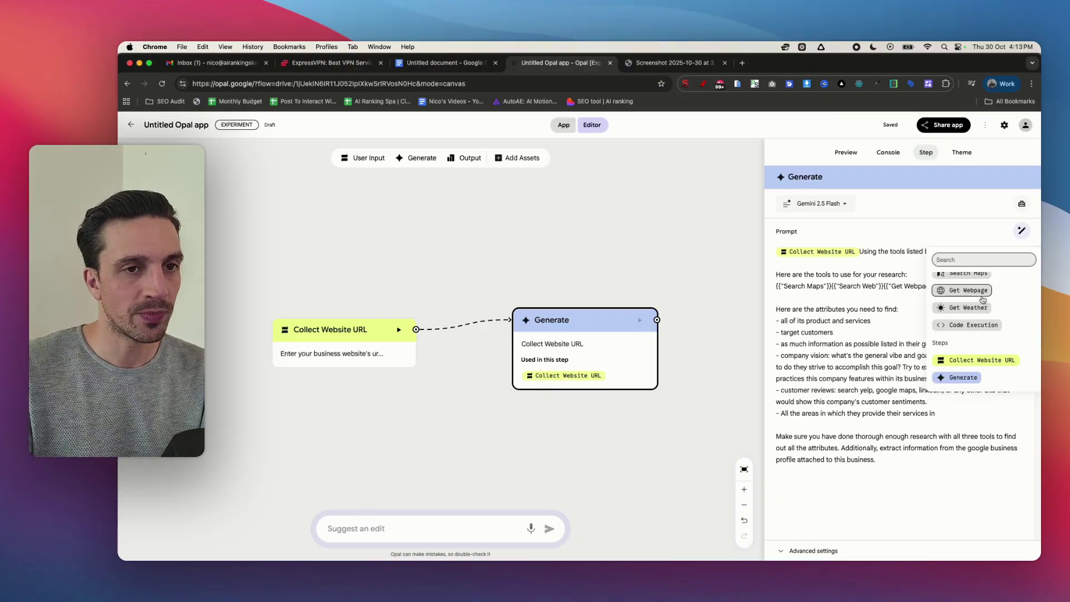
scroll(983, 322, "up", 3)
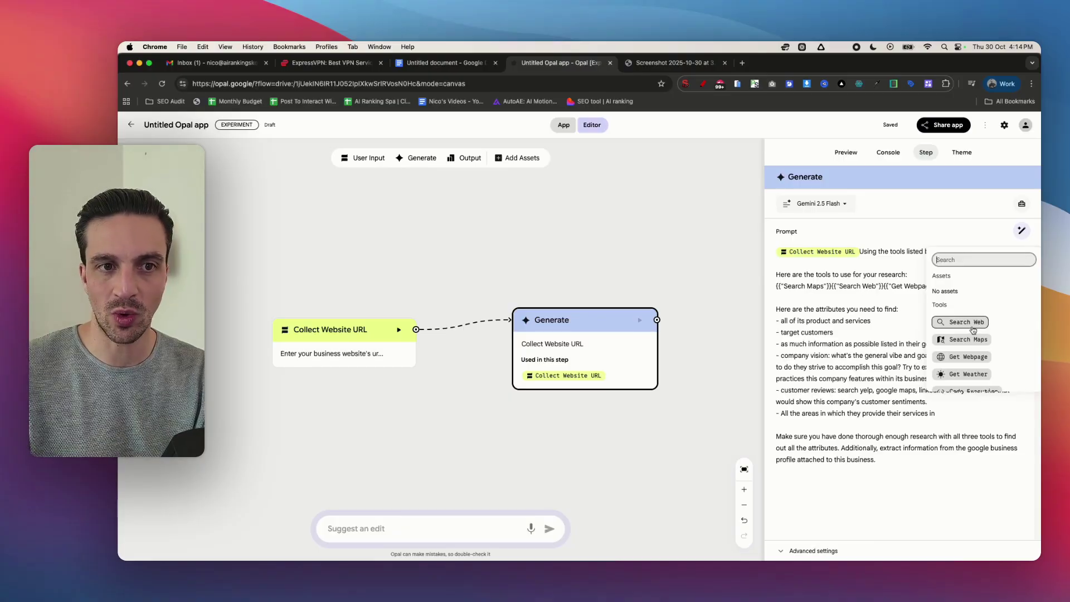
scroll(973, 331, "down", 2)
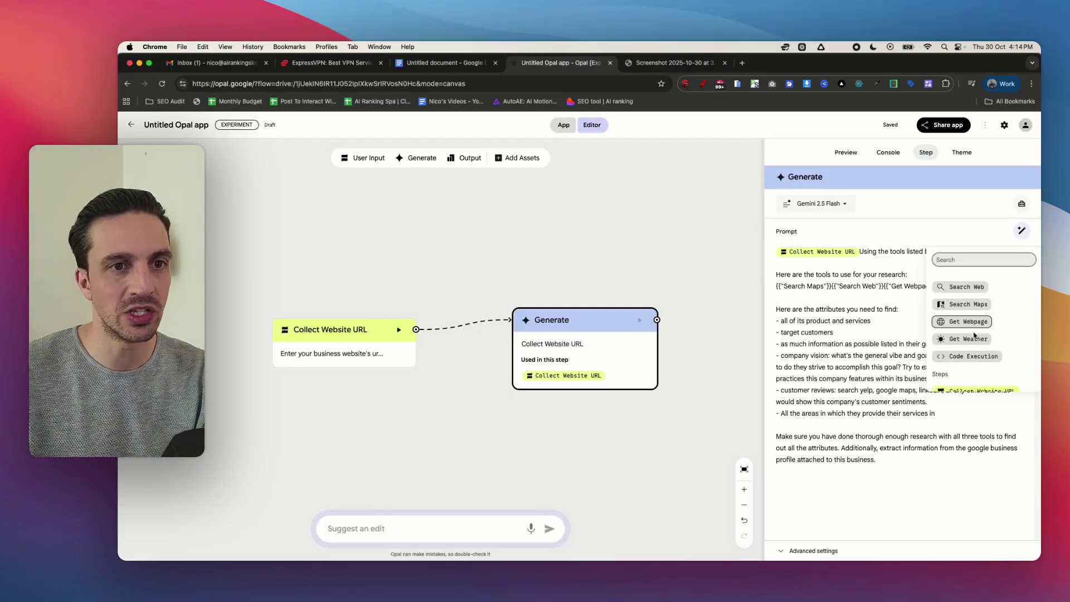
scroll(974, 338, "down", 2)
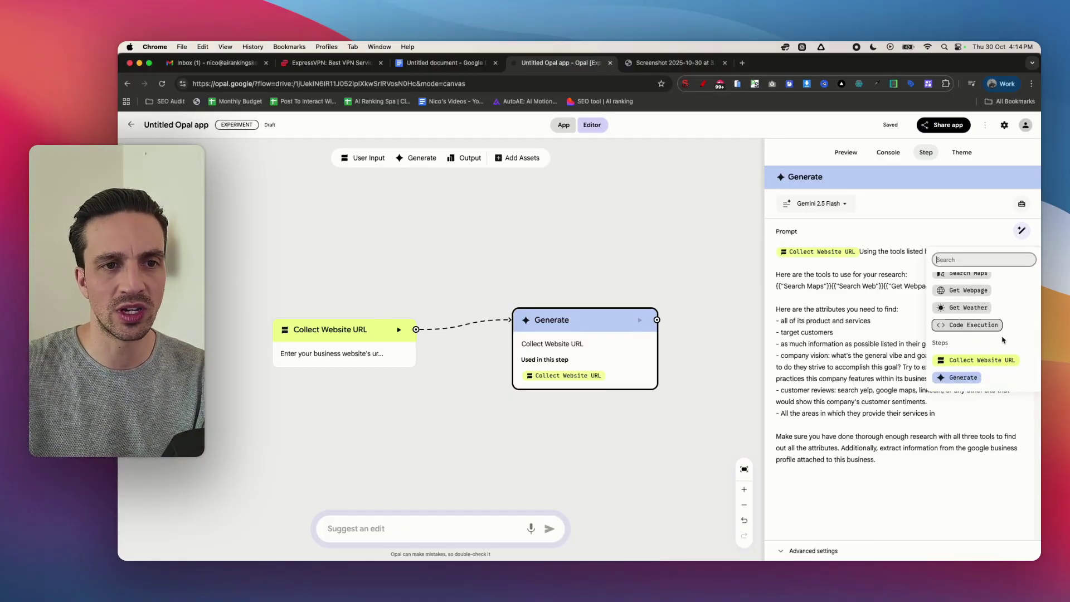
left_click(983, 361)
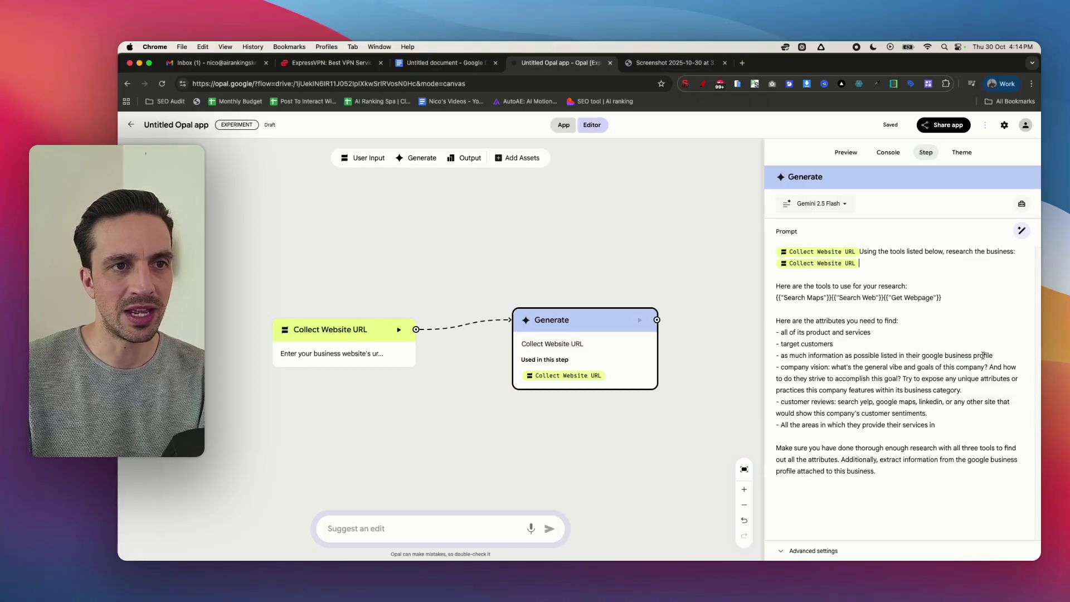
left_click(860, 251)
key("BackSpace")
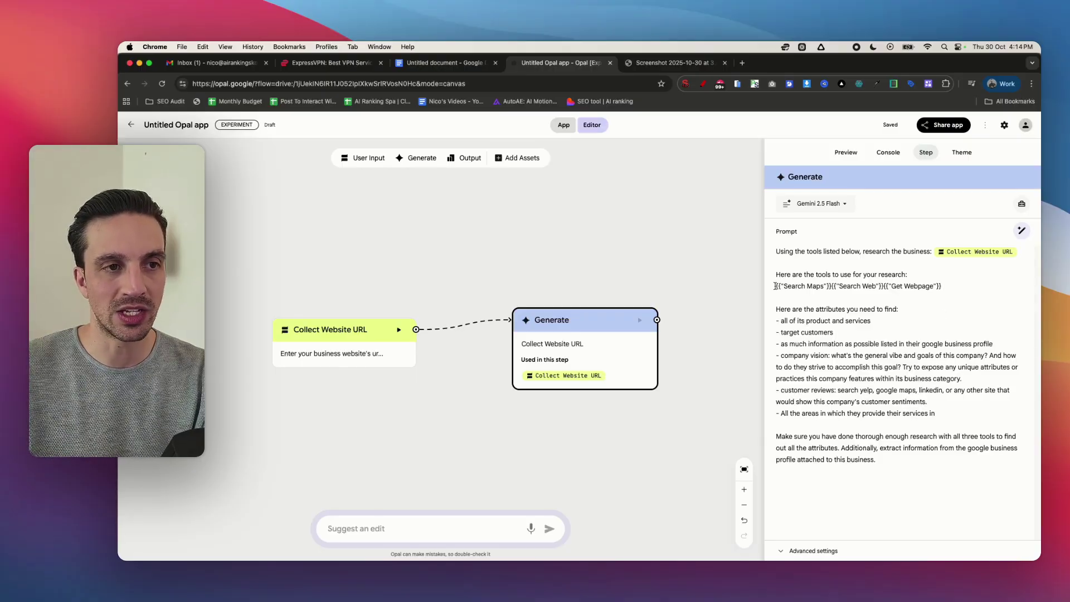
Step: Add Search Web, Search Maps and Get Webpage tool chips under the tools line
key("Return")
key("Return")
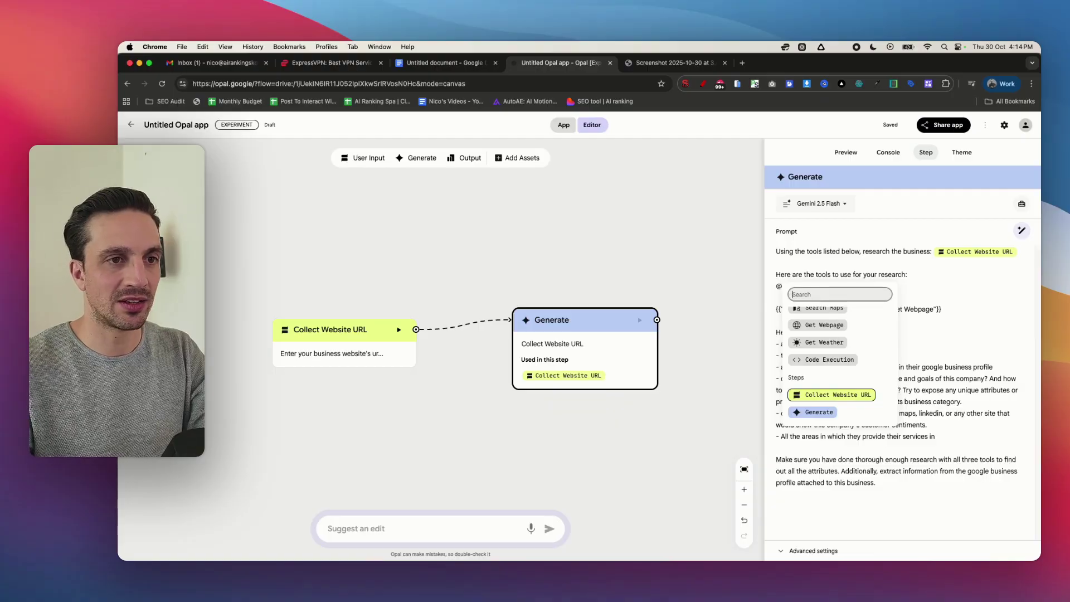
scroll(825, 351, "up", 3)
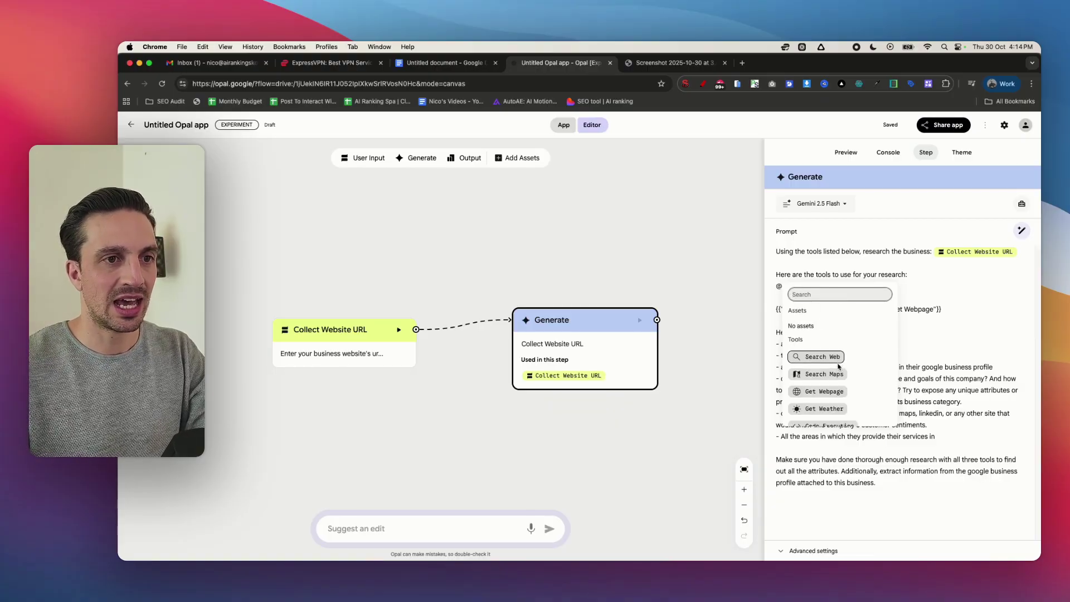
left_click(823, 357)
type("@")
key("Return")
key("BackSpace")
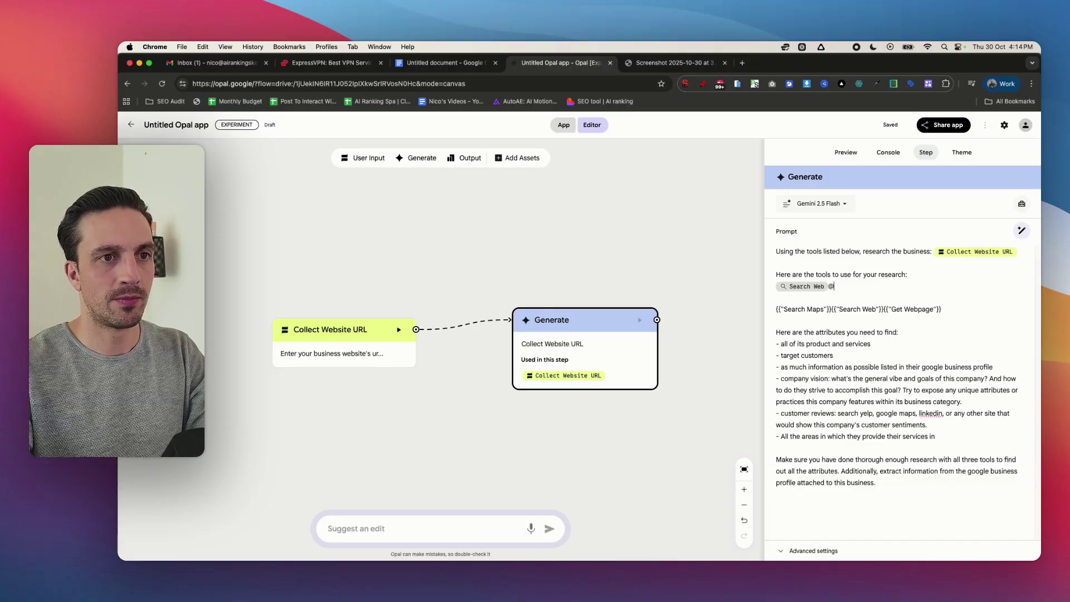
key("Down")
key("Return")
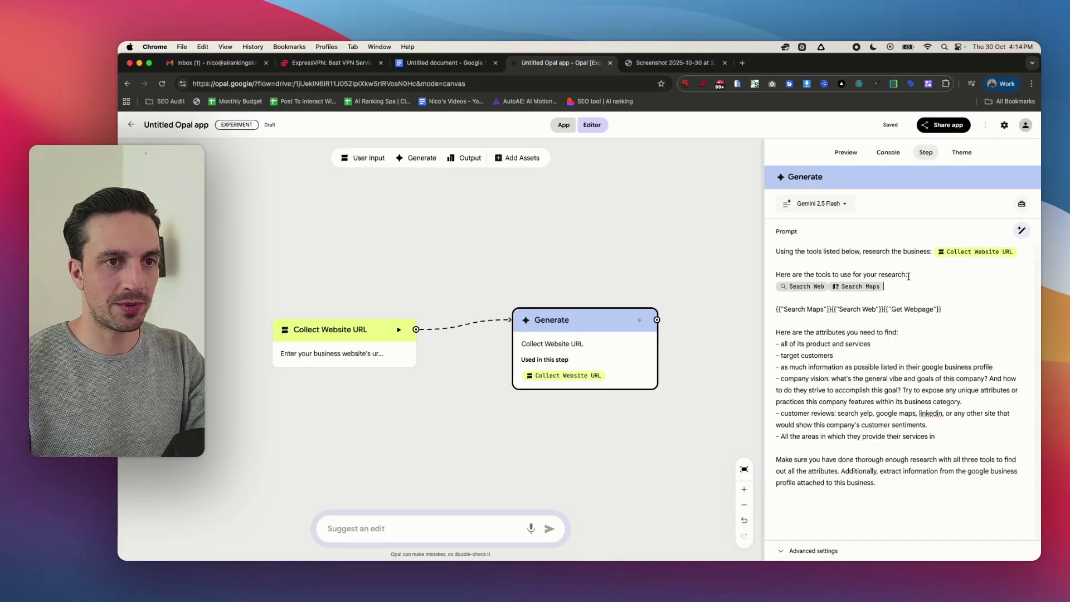
type("@")
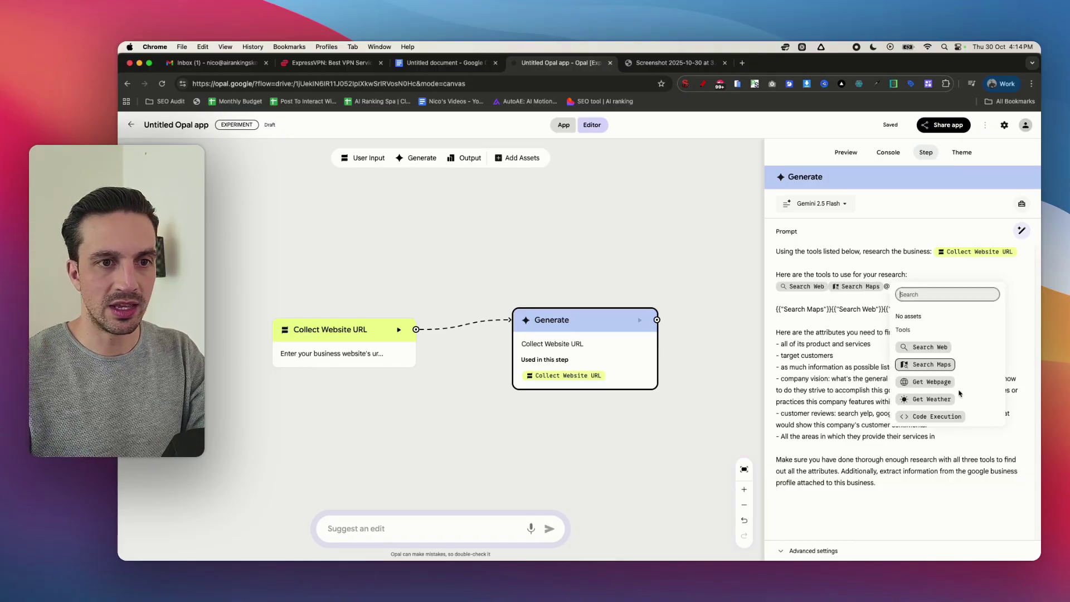
key("Down")
key("Return")
Step: Delete the old {{…}} tools placeholder line and its leftover blank line
left_click_drag(960, 310, 778, 311)
key("BackSpace")
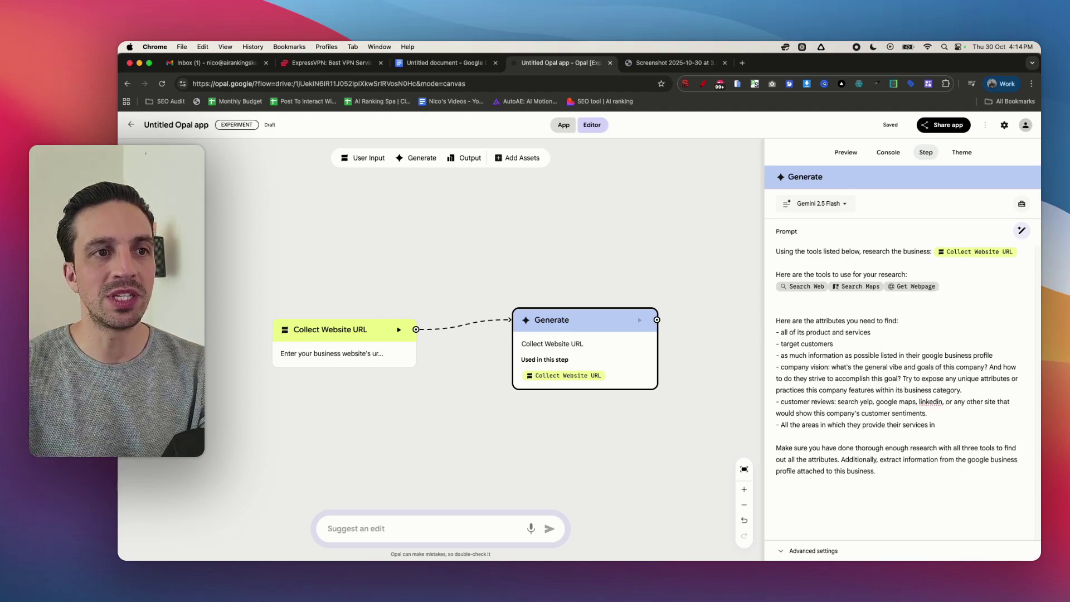
key("BackSpace")
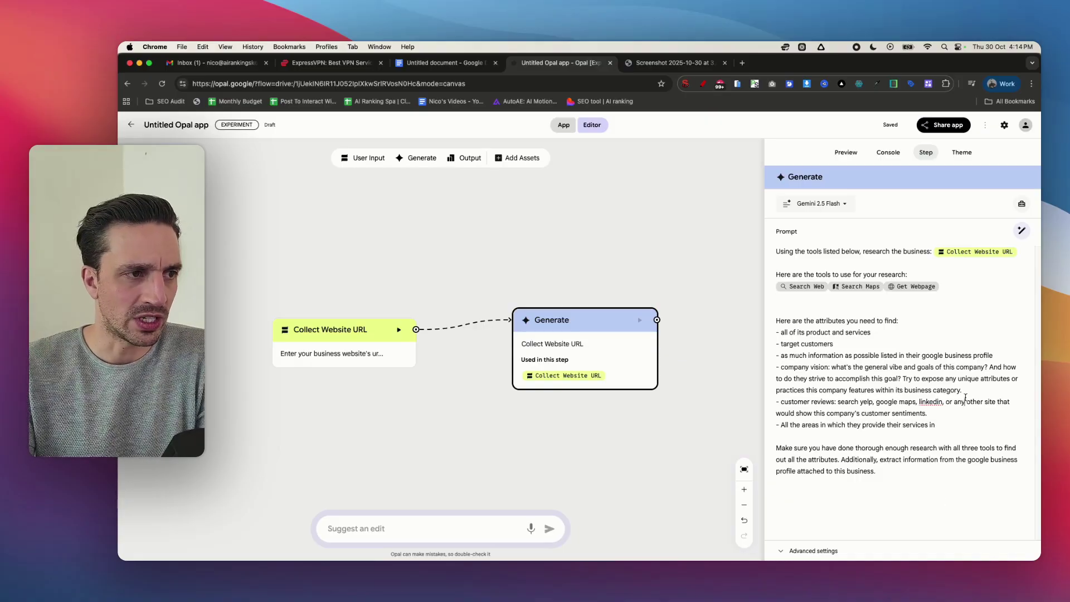
left_click_drag(737, 419, 588, 432)
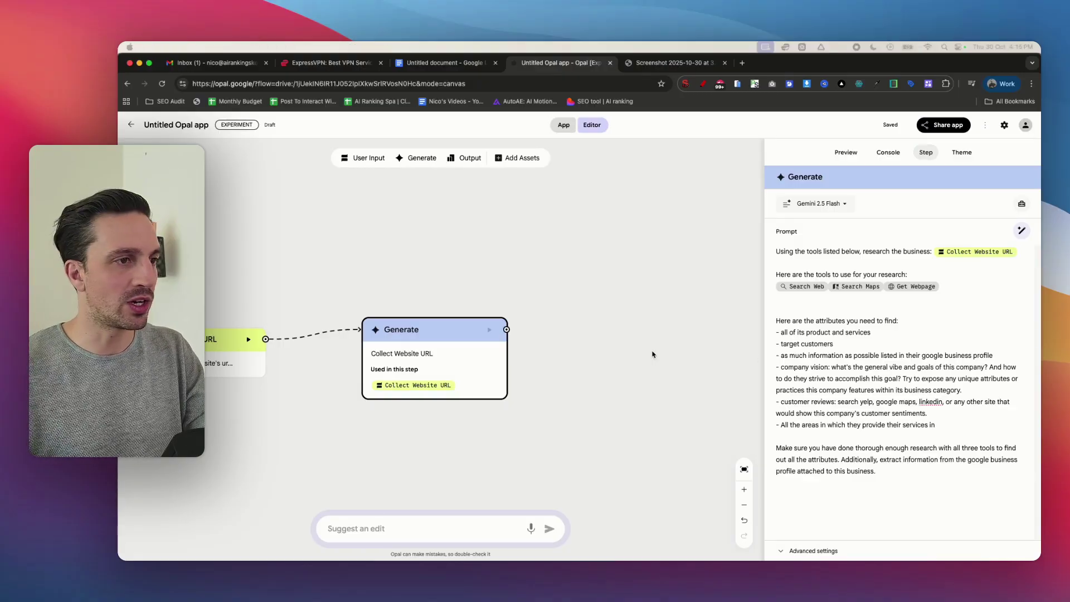
Step: Add a new Generate step after Research Business and name it Competitor Finder
left_click(507, 330)
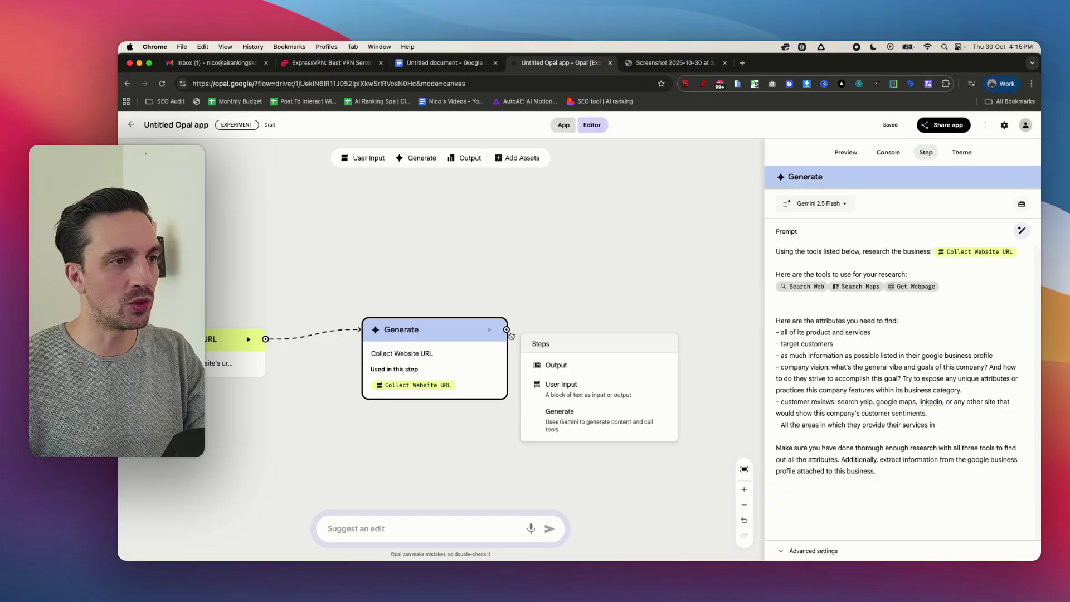
left_click(571, 423)
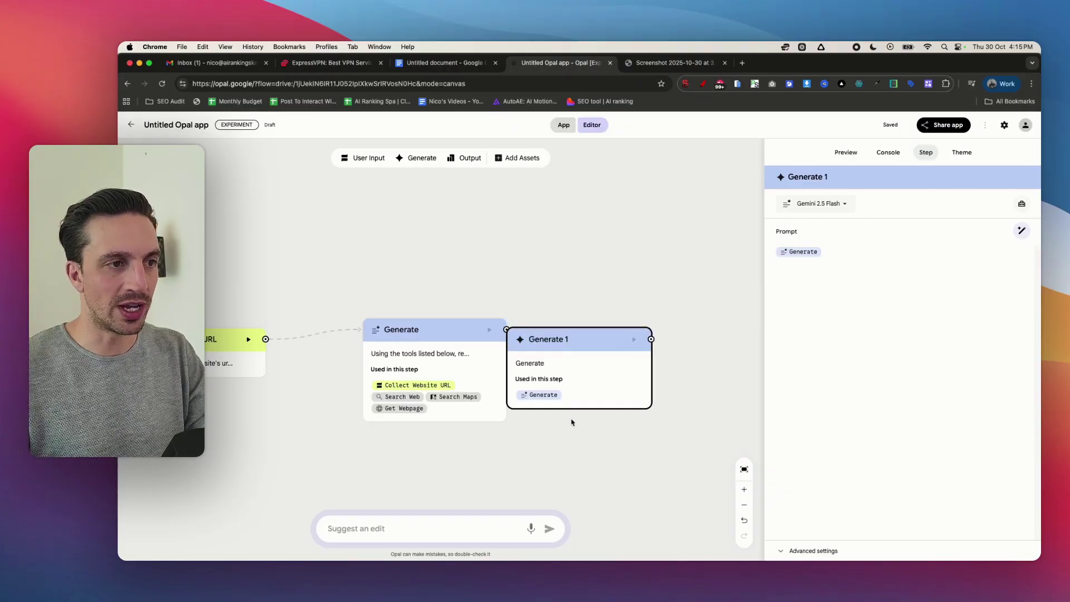
left_click(807, 178)
key("super+a")
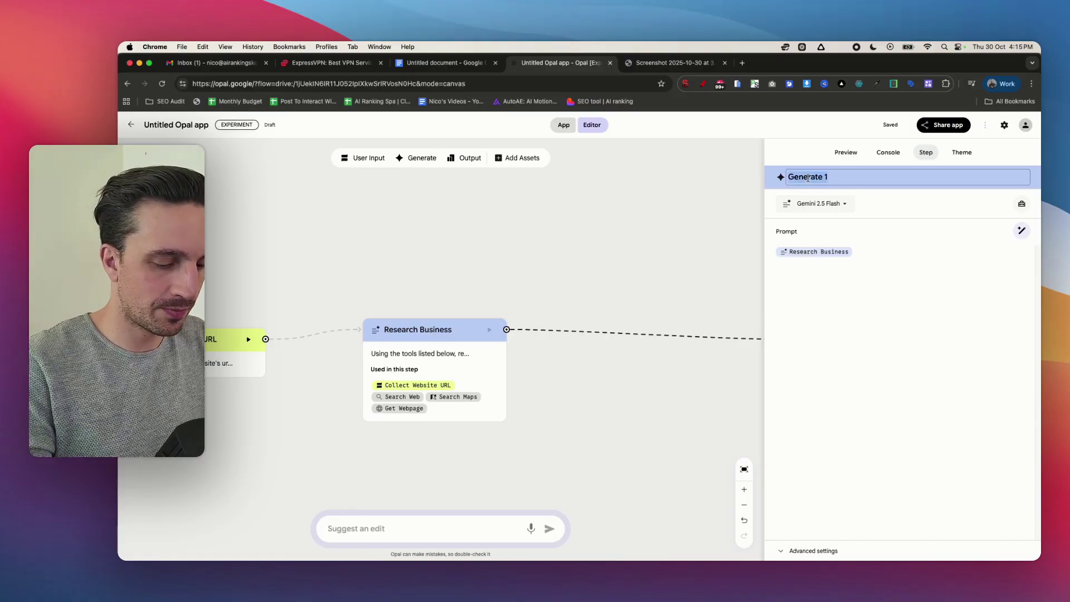
type("Competitor Finder")
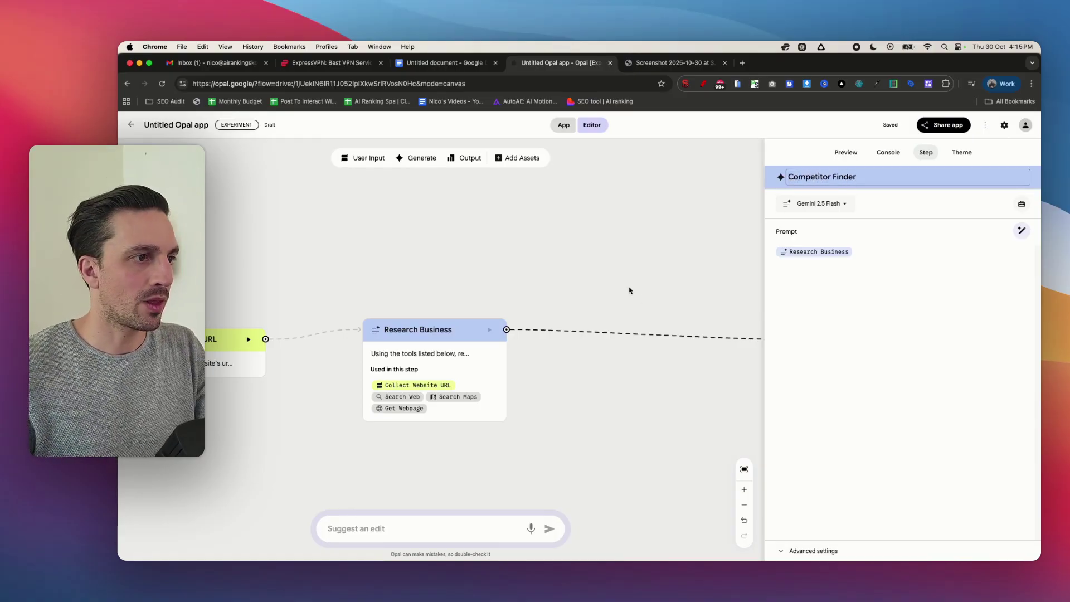
left_click(574, 328)
Step: Switch Research Business and Competitor Finder to Gemini 2.5 Pro, lining Competitor Finder up after Research Business
left_click(663, 333)
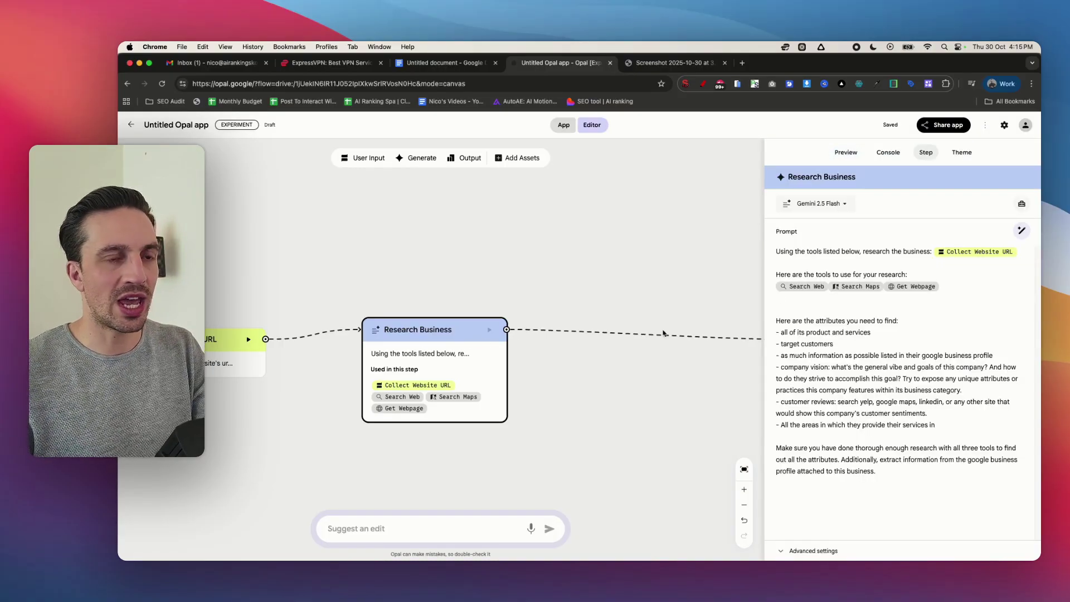
left_click(843, 205)
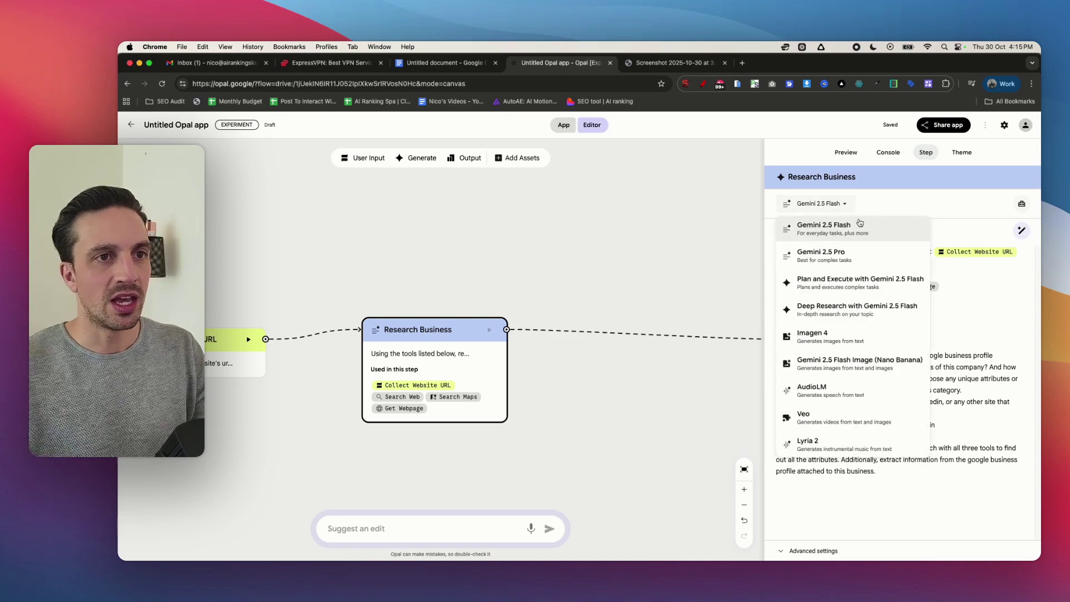
left_click(856, 260)
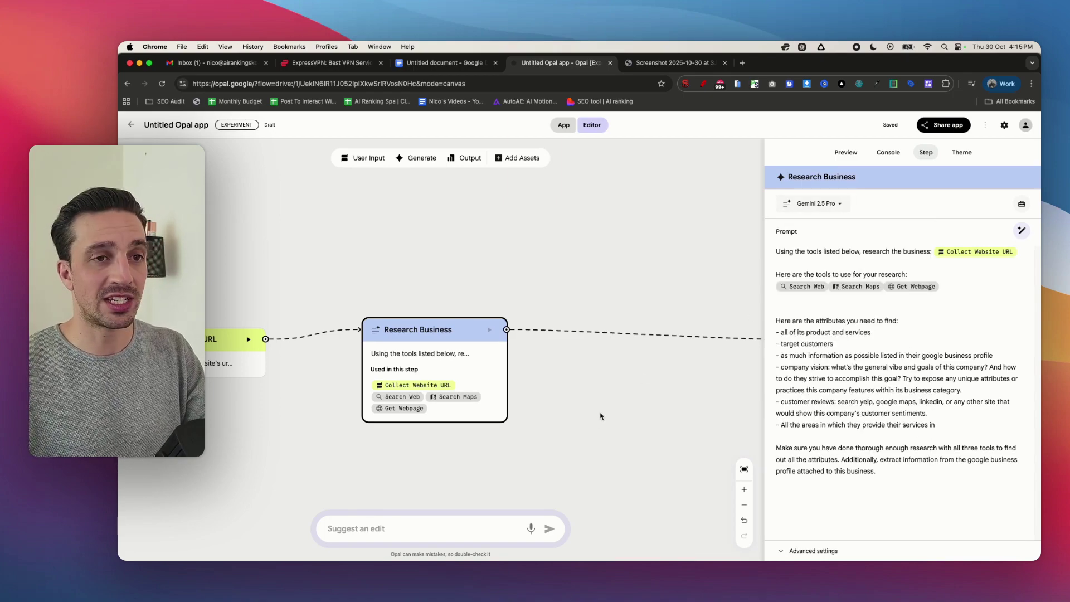
scroll(601, 413, "down", 5)
left_click_drag(733, 380, 640, 379)
scroll(639, 379, "up", 5)
scroll(639, 378, "up", 3)
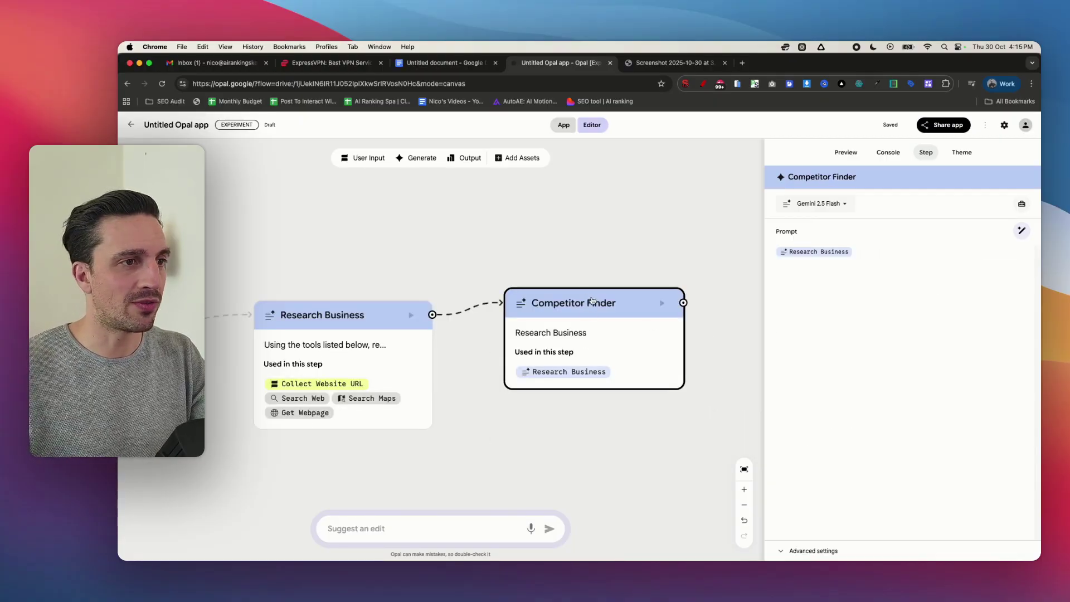
left_click_drag(592, 301, 607, 307)
left_click(817, 204)
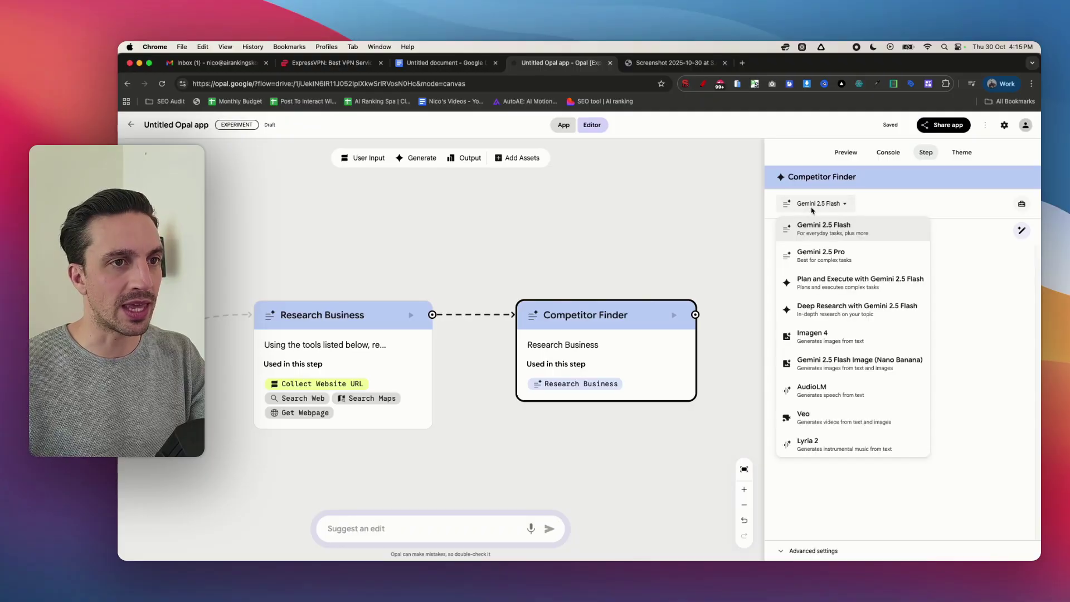
left_click(814, 255)
Step: Select the Find Competitors prompt in the Google Doc and return to the Opal tab
key("ctrl+shift+Tab")
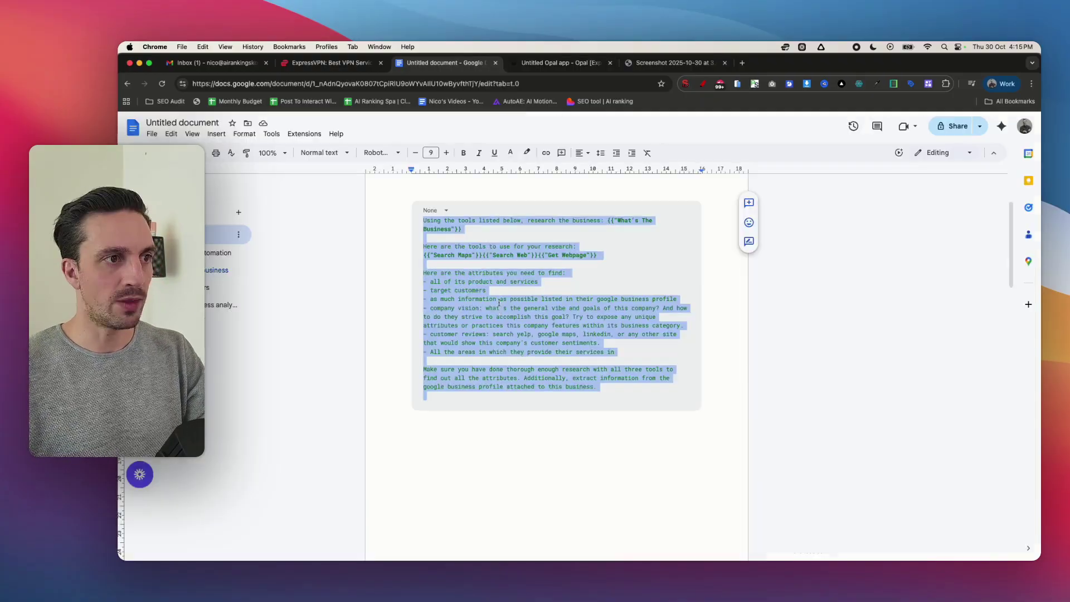
scroll(499, 313, "down", 10)
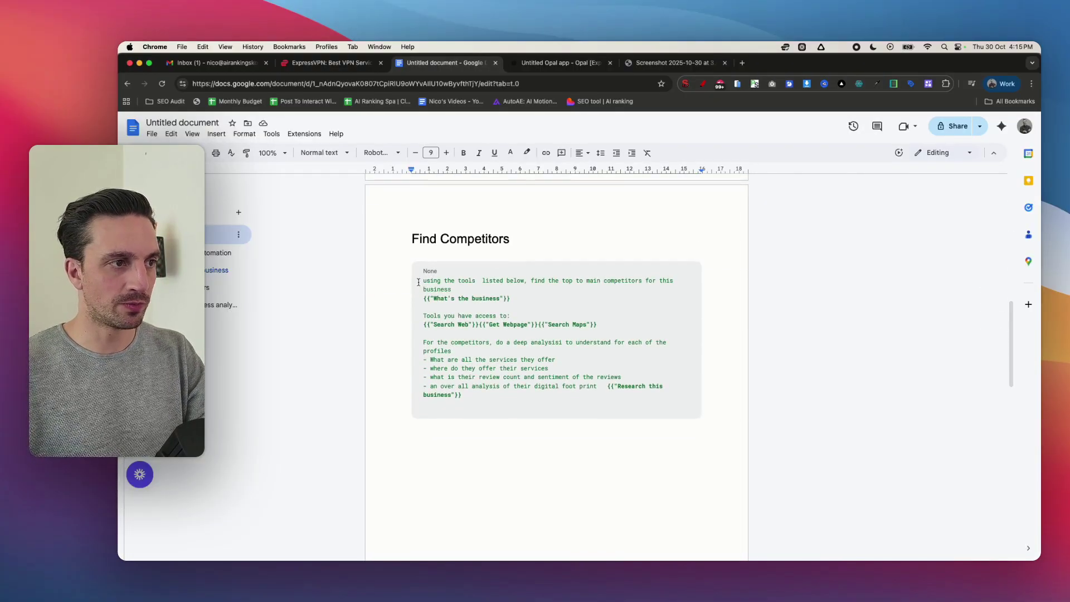
left_click_drag(418, 282, 530, 408)
key("super+c")
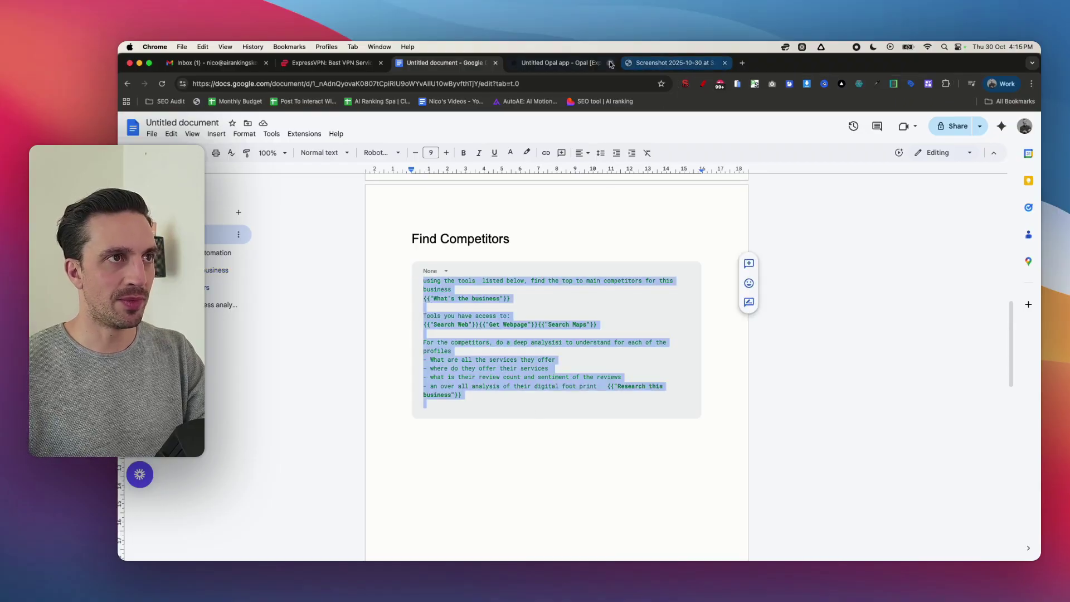
left_click(591, 63)
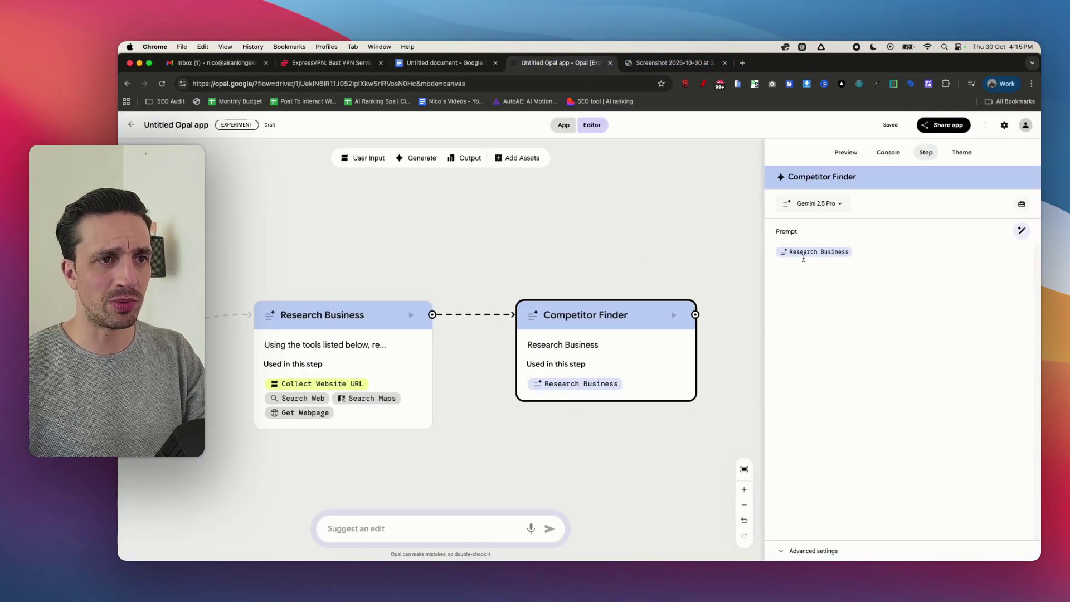
key("Return")
key("Return")
key("super+v")
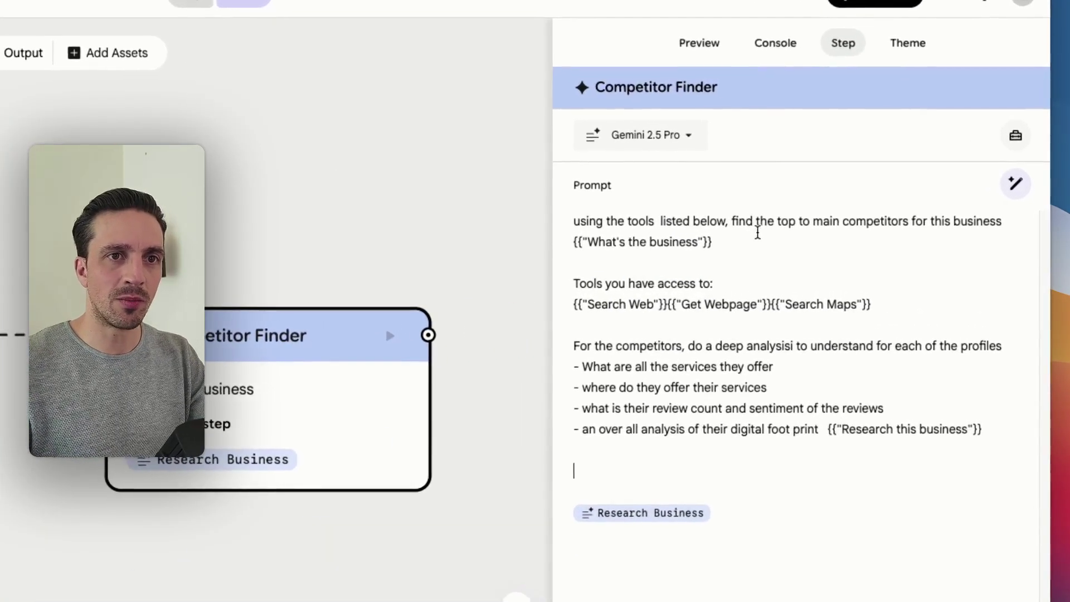
left_click_drag(727, 245, 573, 246)
key("BackSpace")
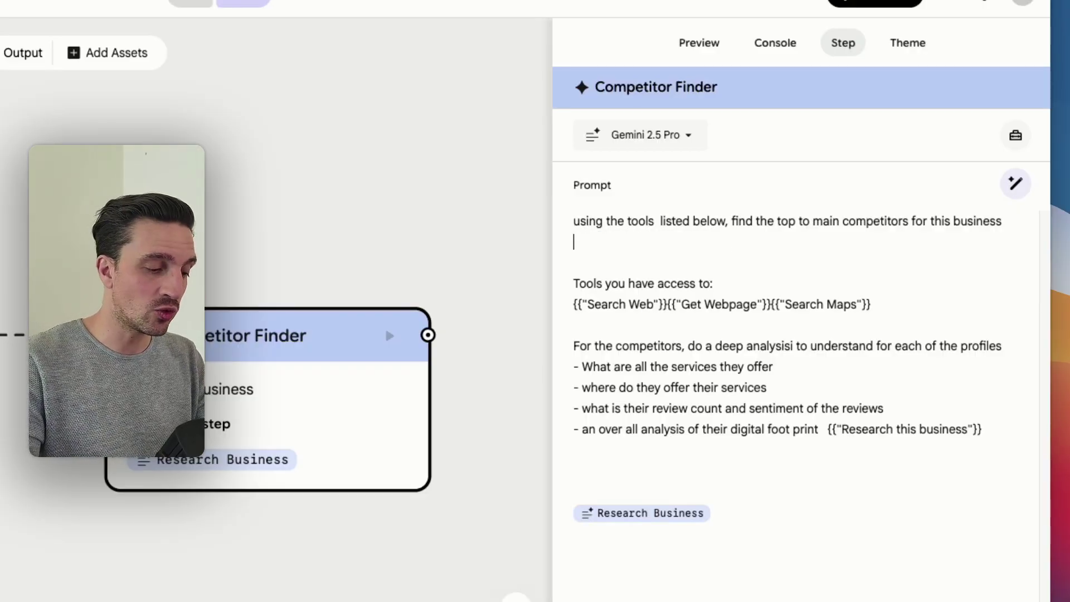
type("@")
key("Down")
key("Return")
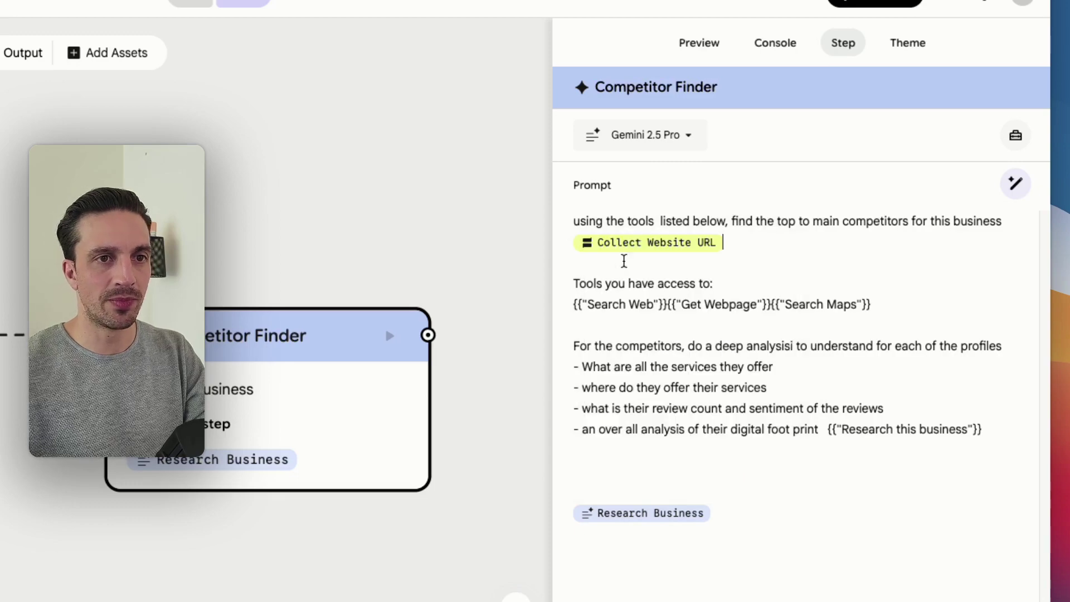
Step: Replace the tools placeholder line with Search Web, Search Maps and Get Webpage chips
left_click(886, 308)
key("shift+super+Left")
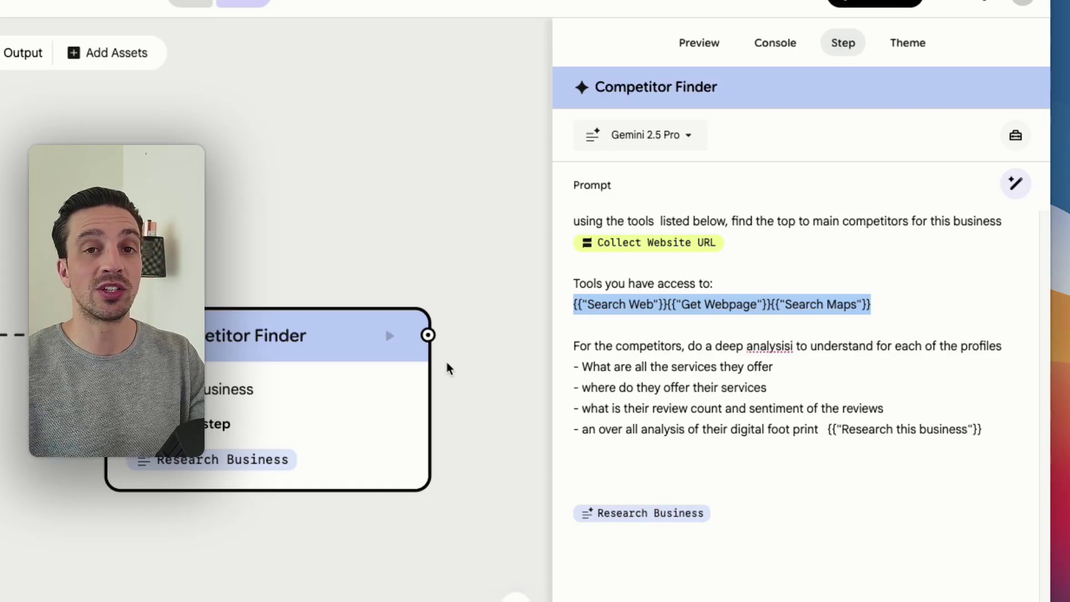
key("BackSpace")
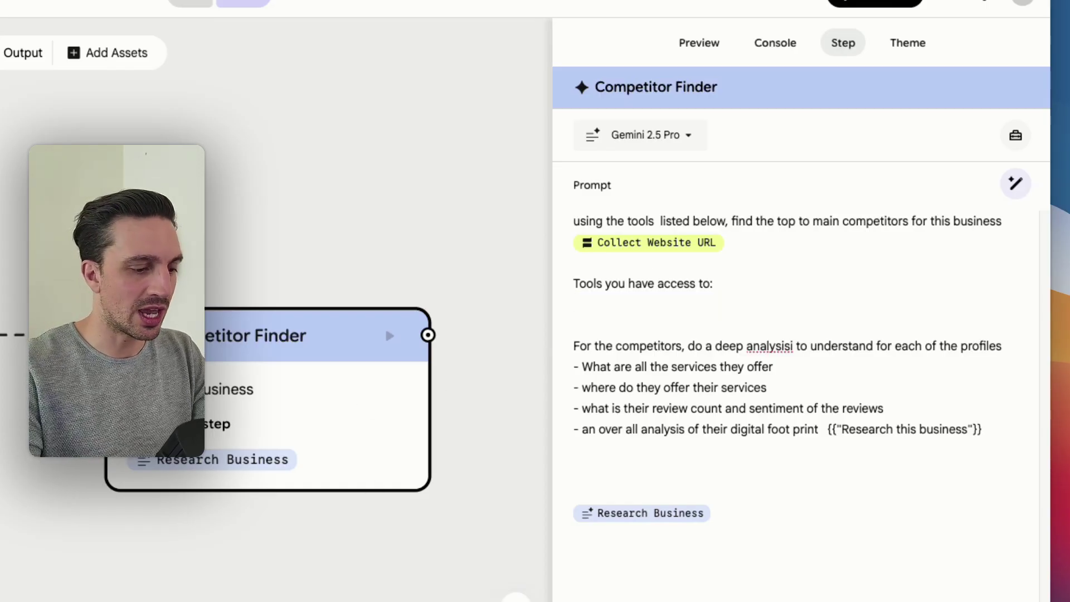
type("@sea")
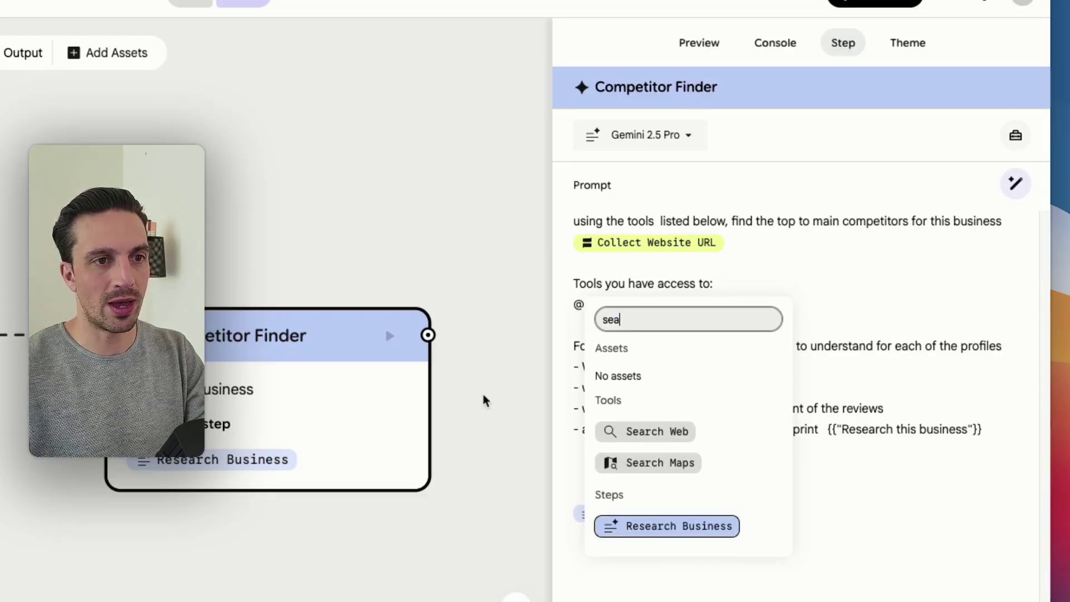
left_click(659, 432)
type("@")
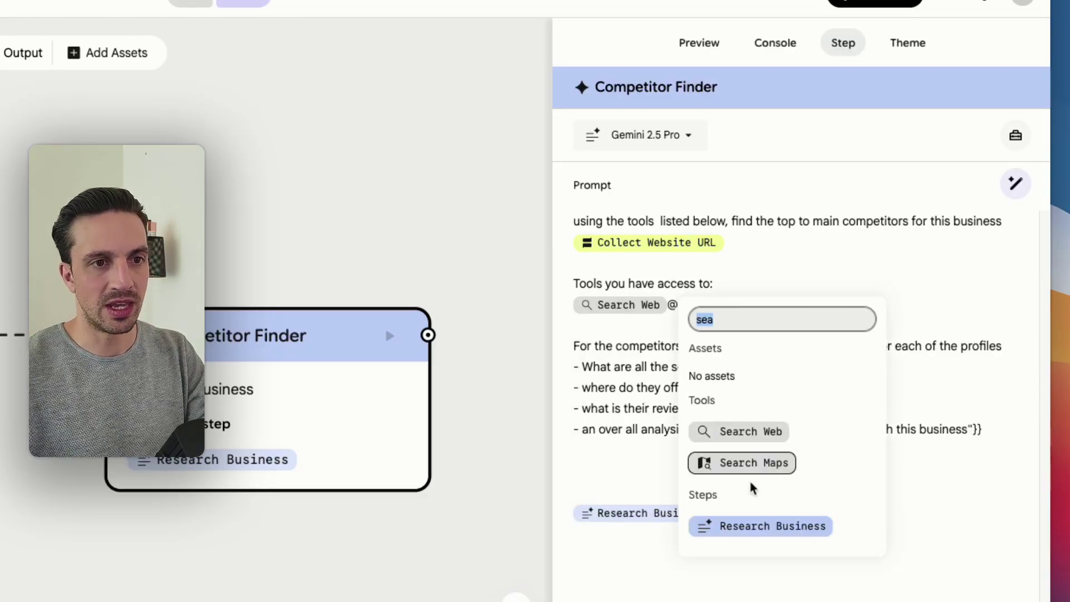
left_click(750, 461)
type("@")
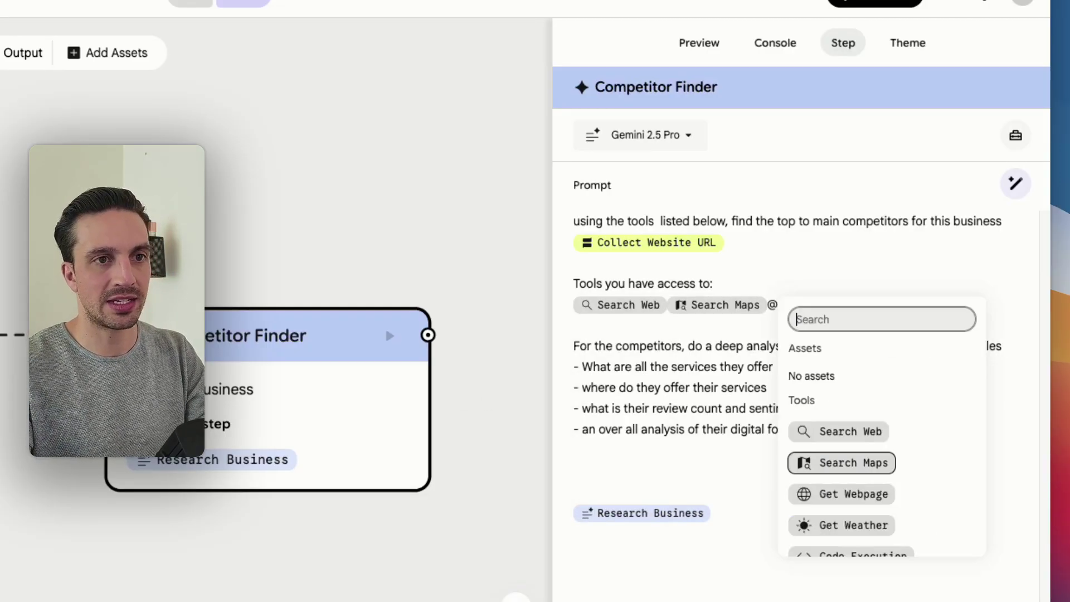
left_click(874, 477)
Step: Delete the leftover Research this business placeholder and Research Business reference
left_click(984, 430)
left_click(828, 429, "shift")
key("BackSpace")
left_click(743, 513)
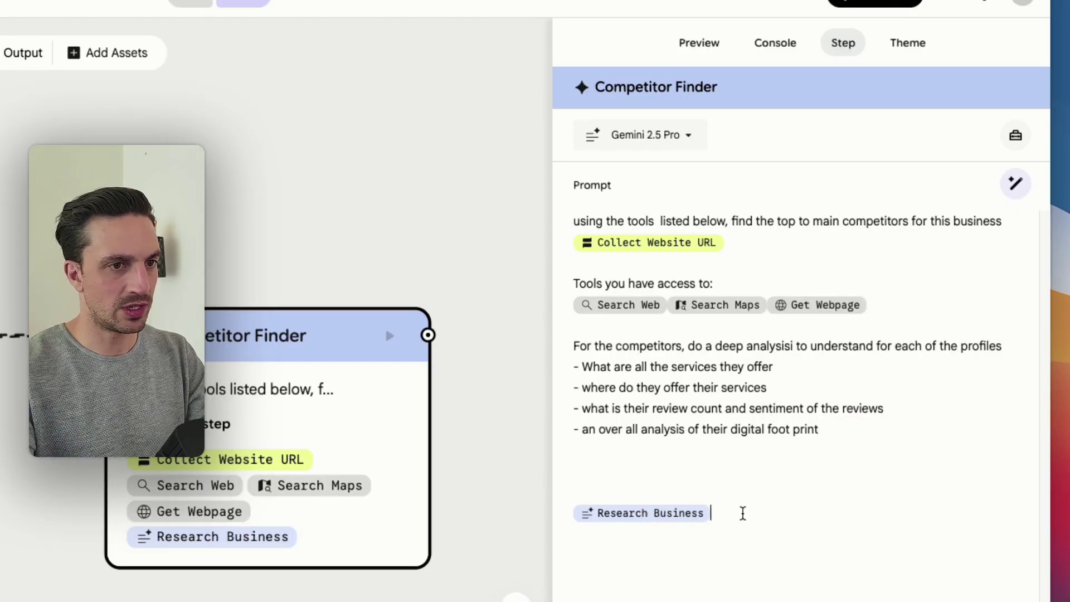
key("BackSpace")
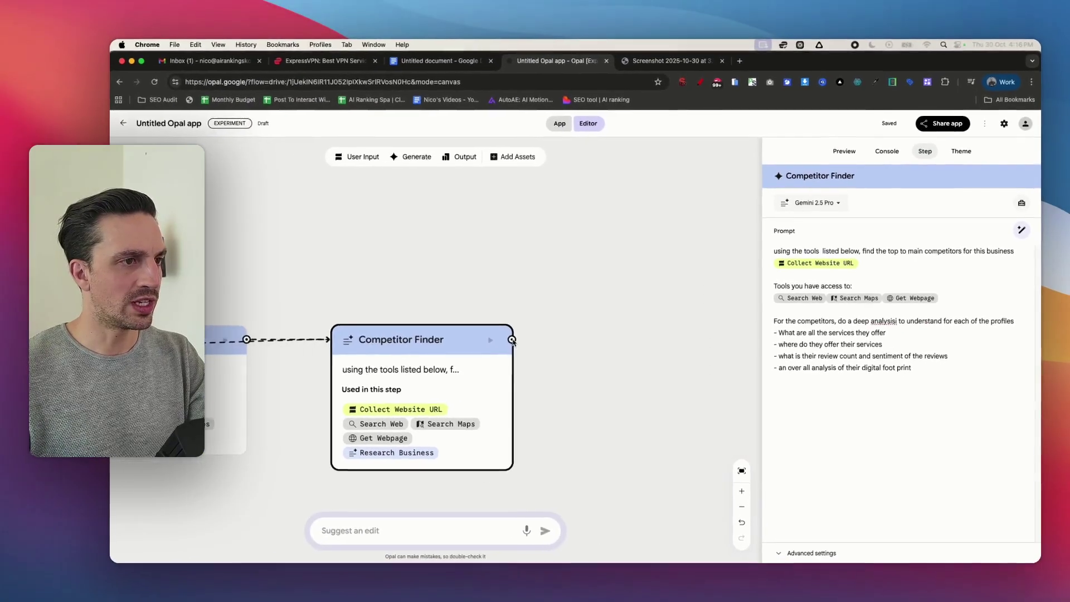
Step: Add a Generate step after Competitor Finder and clear its default prompt reference
left_click(512, 339)
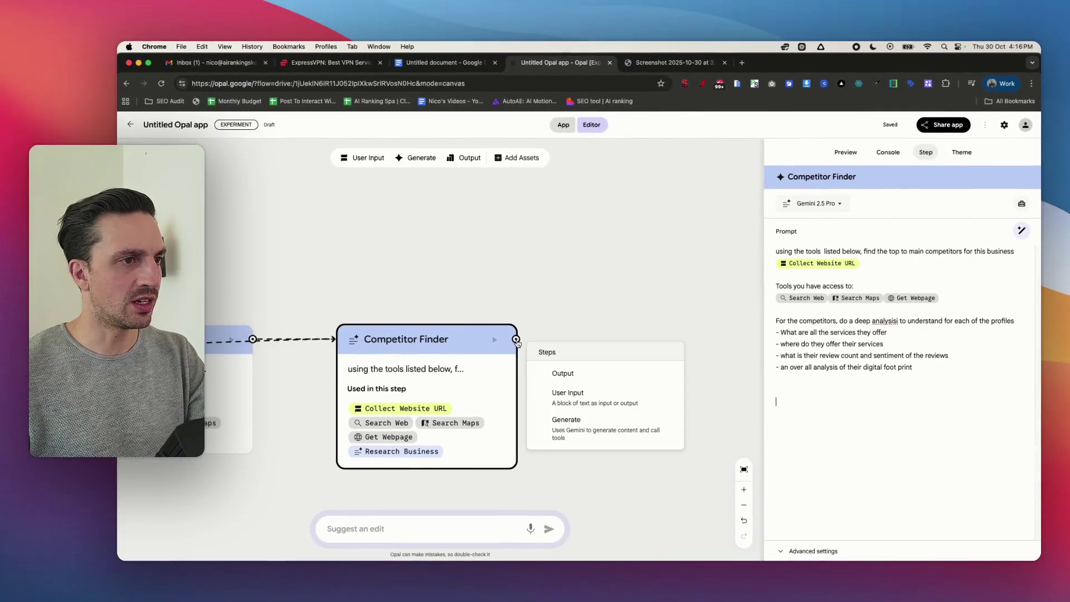
left_click(628, 421)
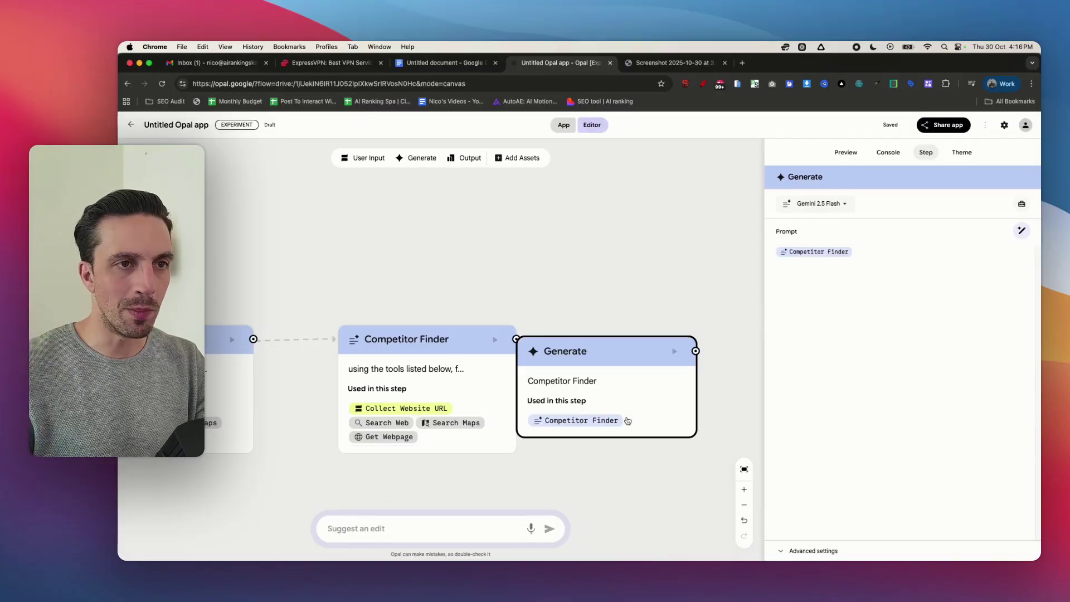
left_click_drag(427, 268, 581, 255)
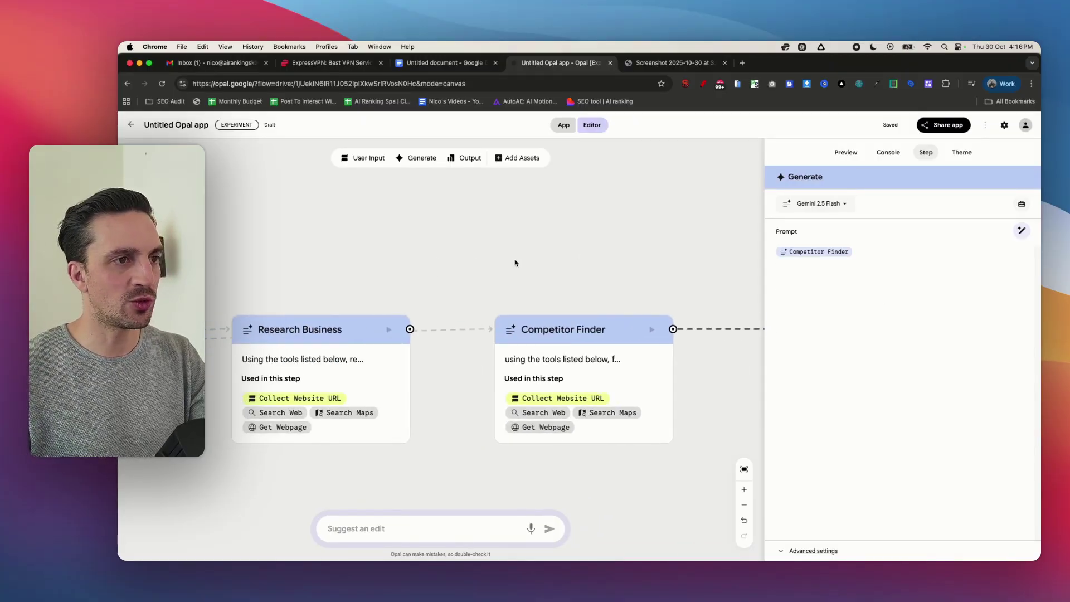
left_click_drag(702, 251, 376, 230)
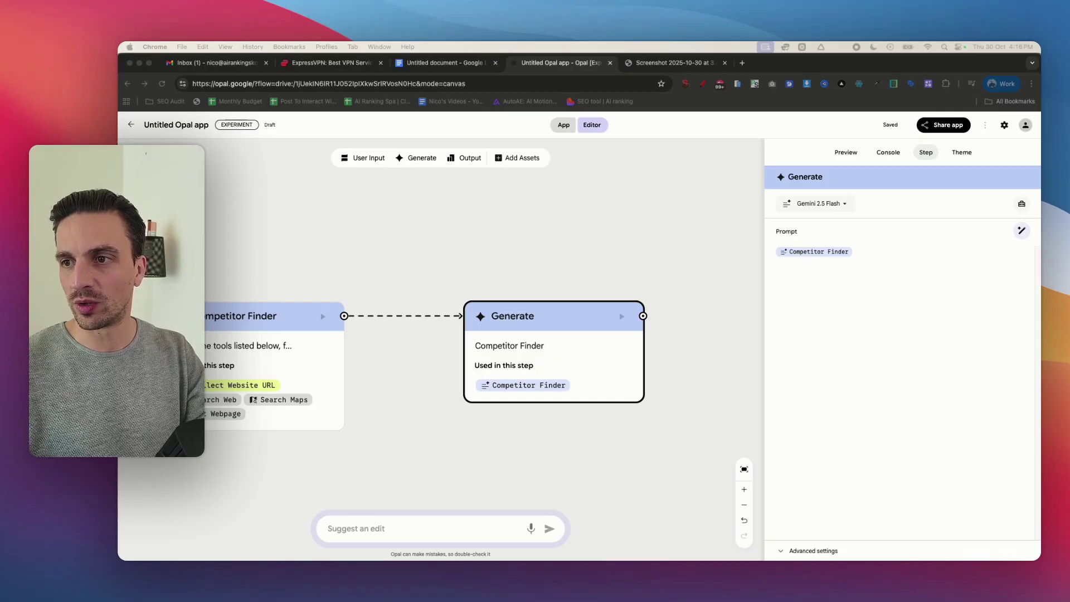
key("BackSpace")
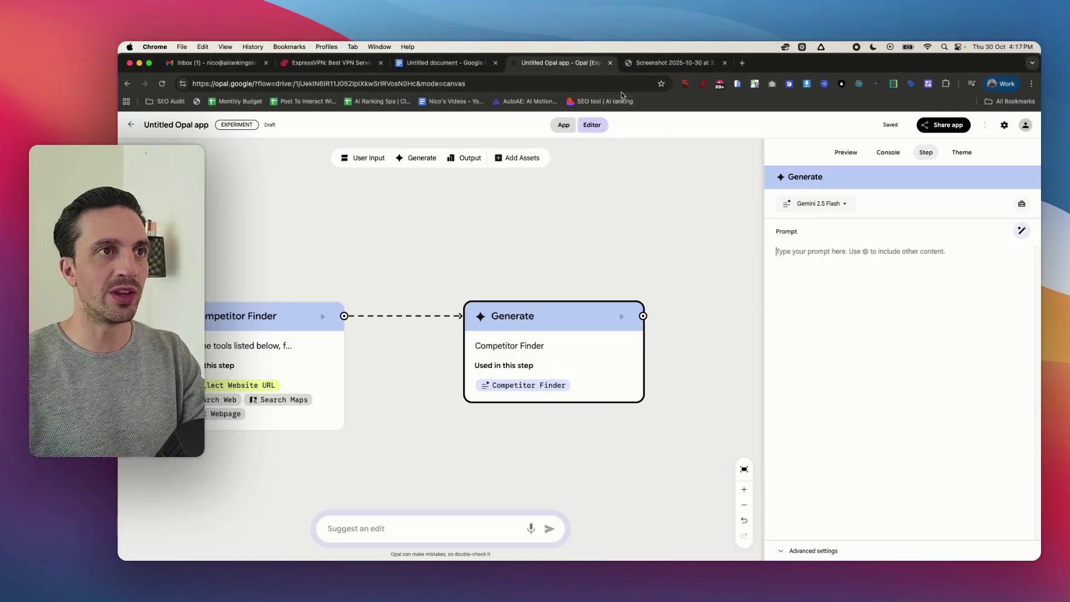
Step: Copy the business analysis prompt from the Google Doc and return to Opal
left_click(440, 62)
scroll(546, 346, "down", 5)
scroll(546, 345, "down", 4)
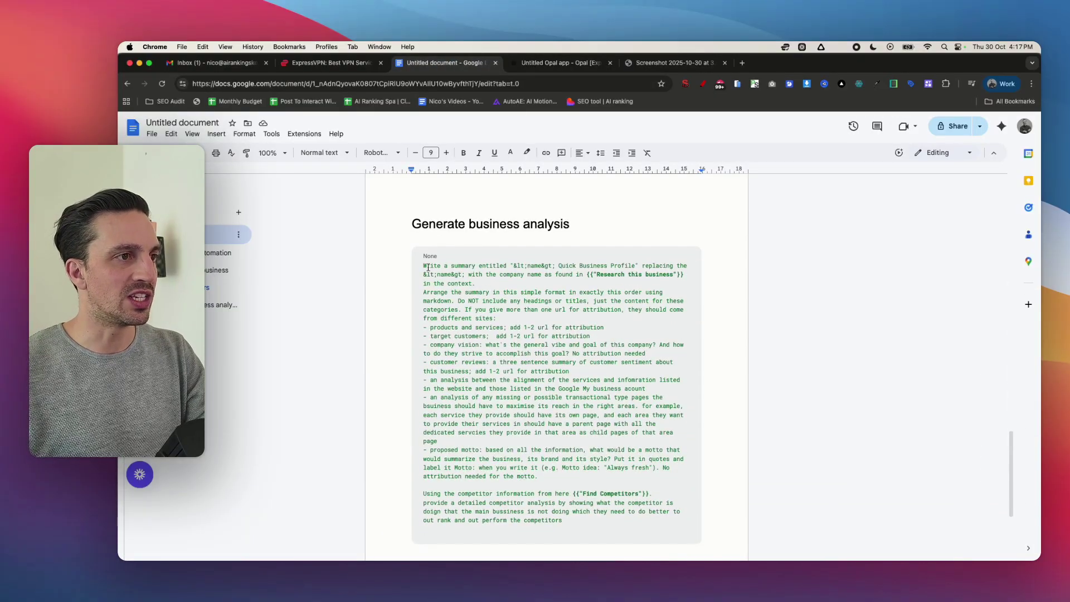
left_click_drag(426, 267, 594, 368)
key("super+c")
left_click(544, 63)
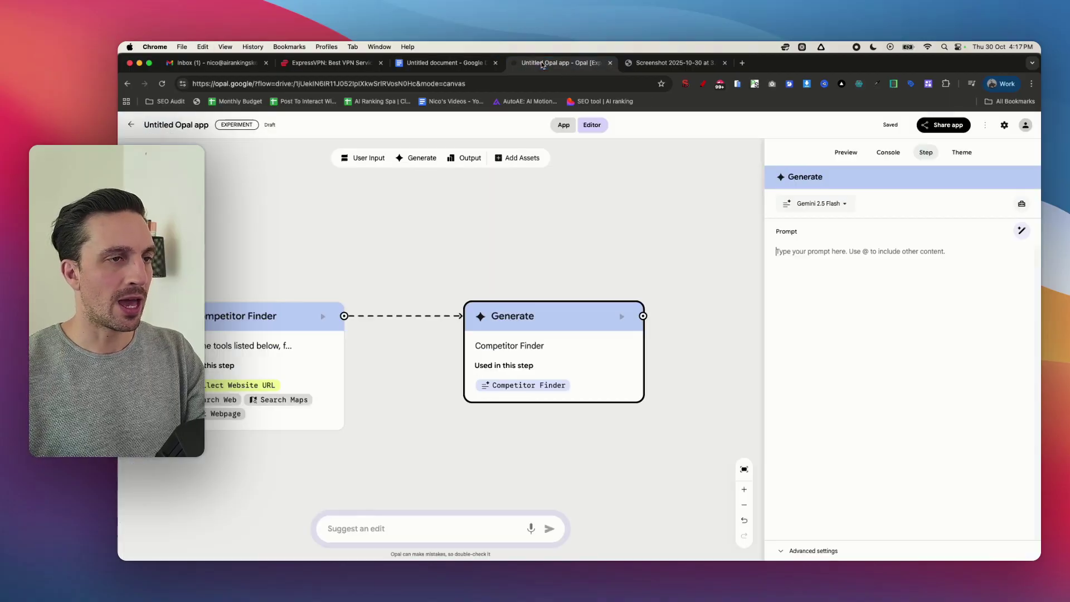
left_click(821, 271)
key("super+v")
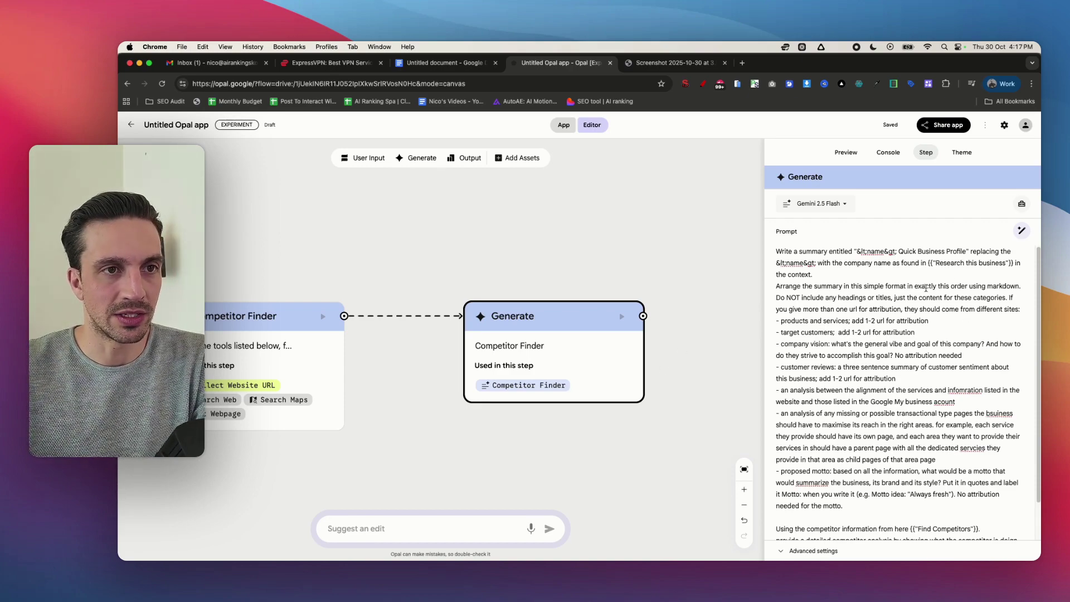
left_click_drag(928, 263, 1015, 263)
key("BackSpace")
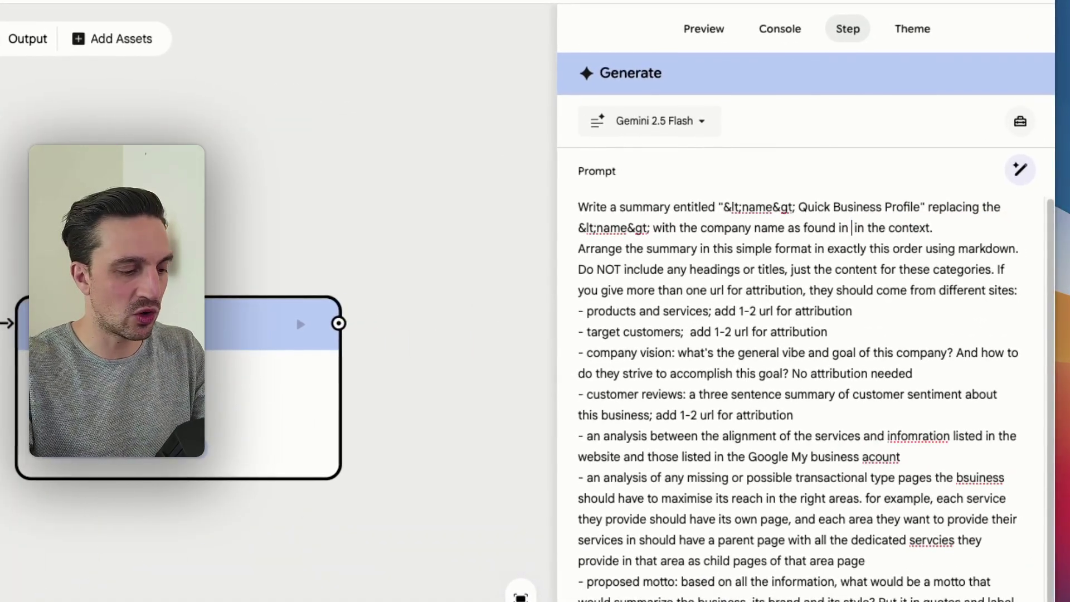
type("@")
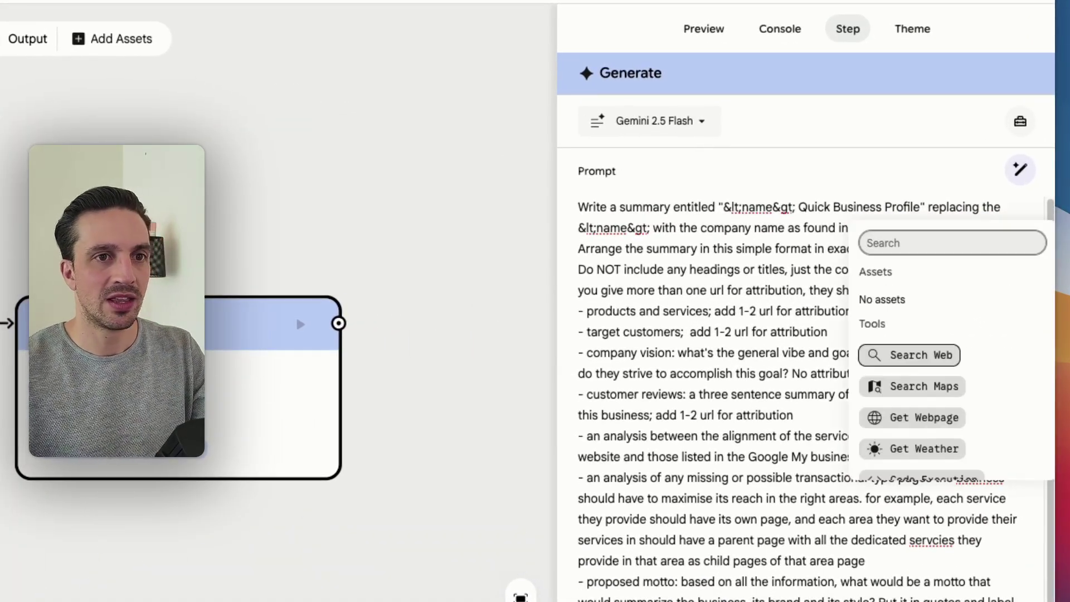
scroll(908, 342, "down", 3)
left_click(982, 392)
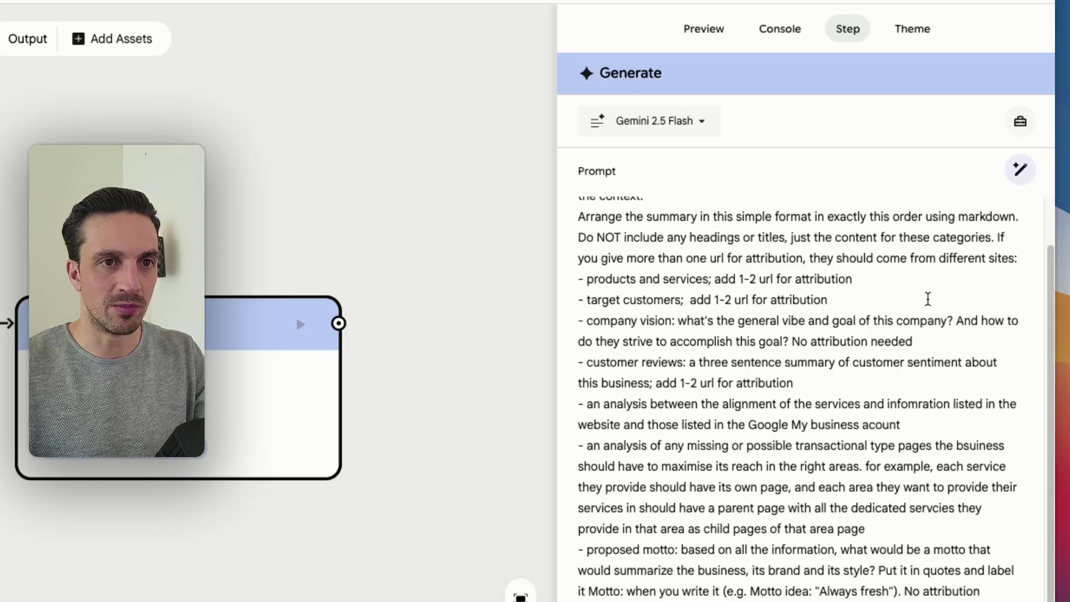
scroll(869, 304, "up", 2)
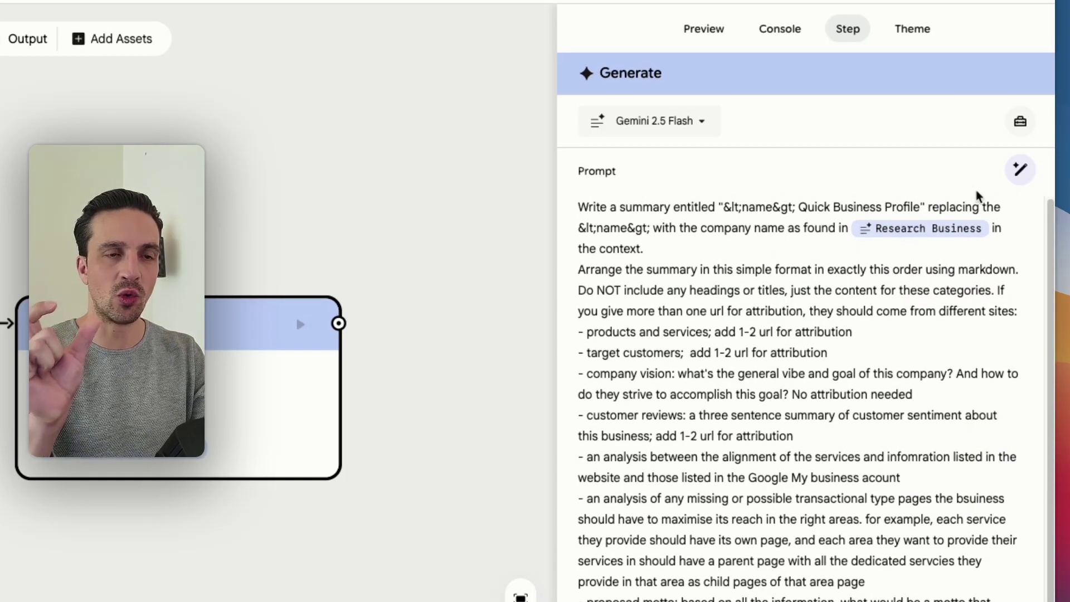
scroll(268, 477, "left", 6)
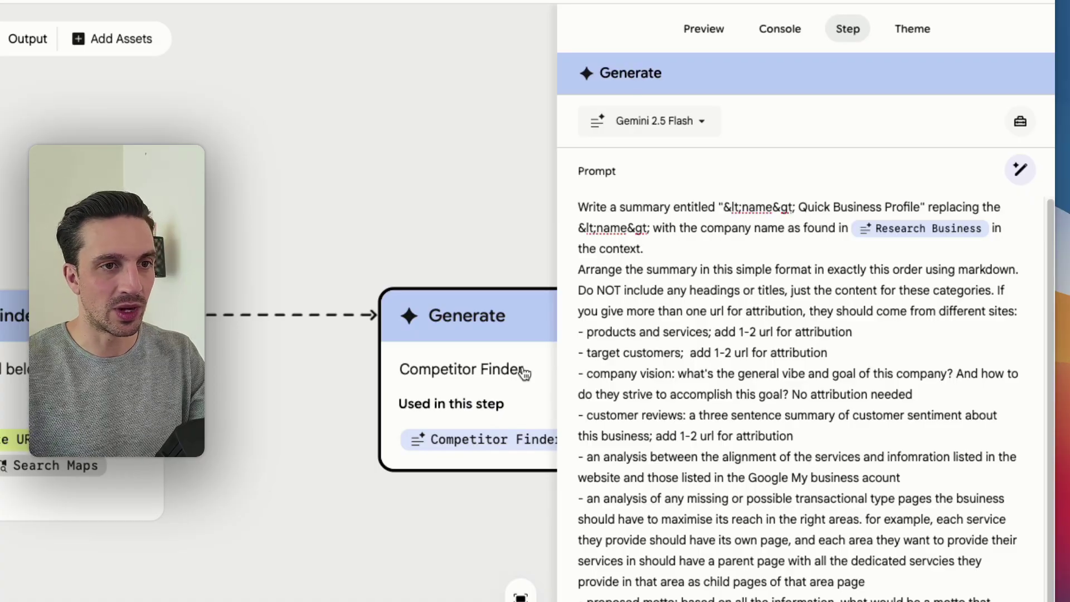
scroll(781, 313, "down", 2)
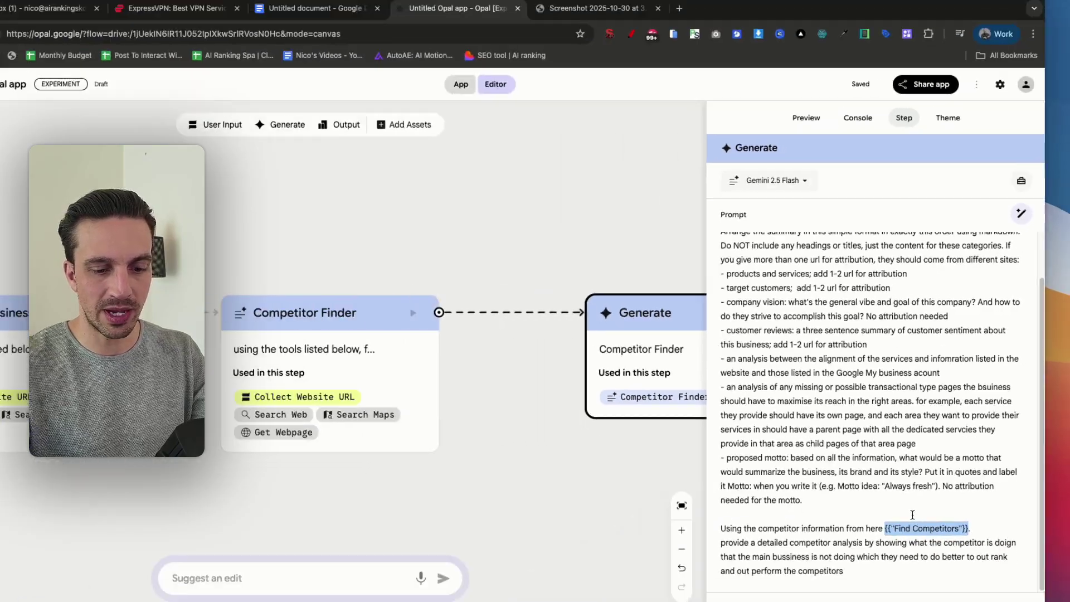
key("BackSpace")
type("@")
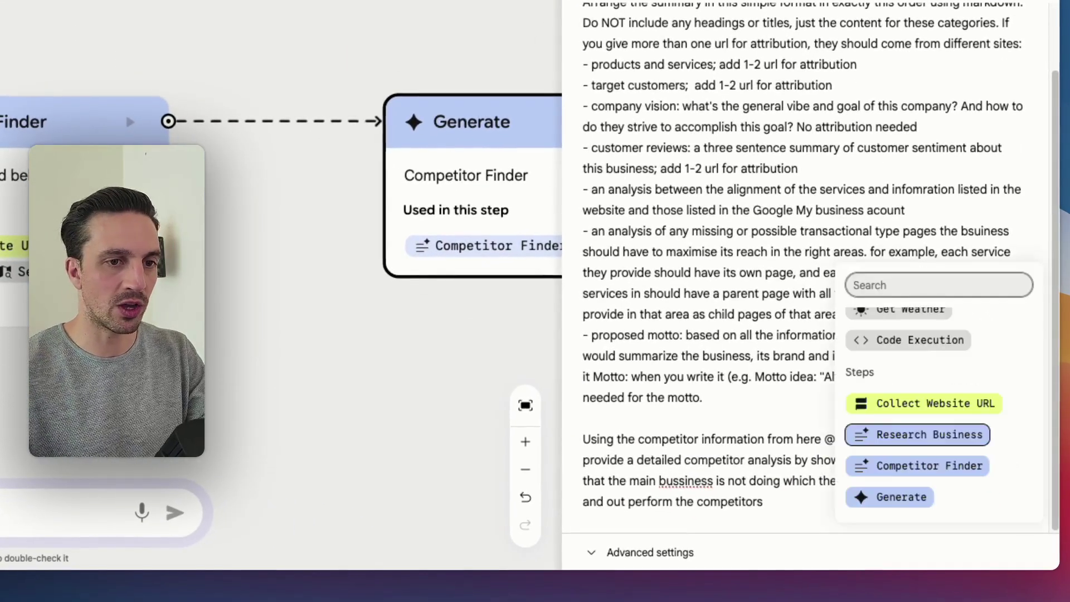
left_click(961, 472)
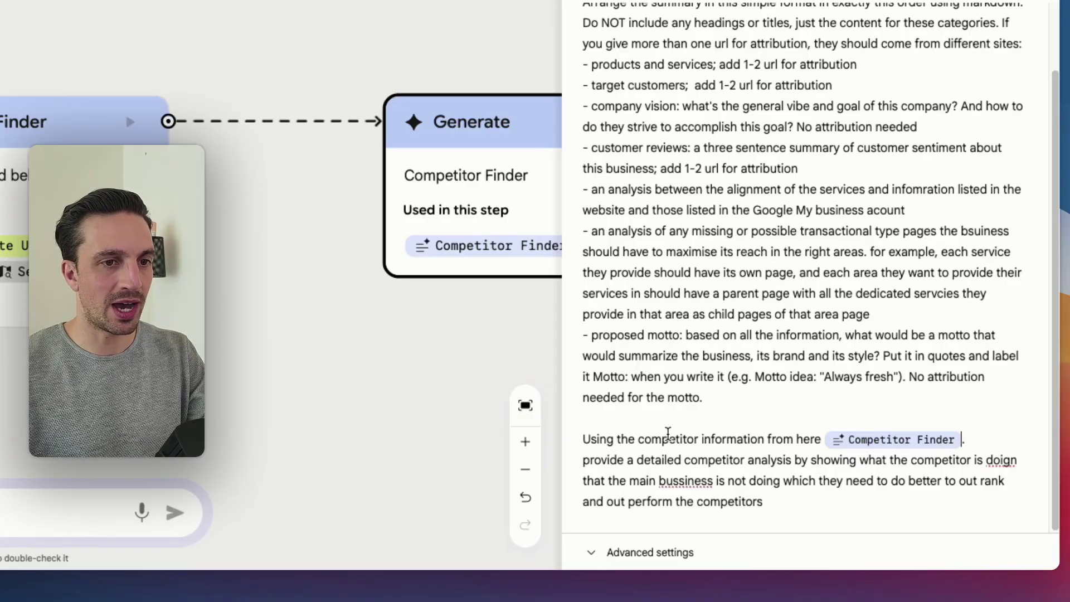
scroll(788, 148, "up", 3)
scroll(805, 162, "down", 3)
left_click(402, 415)
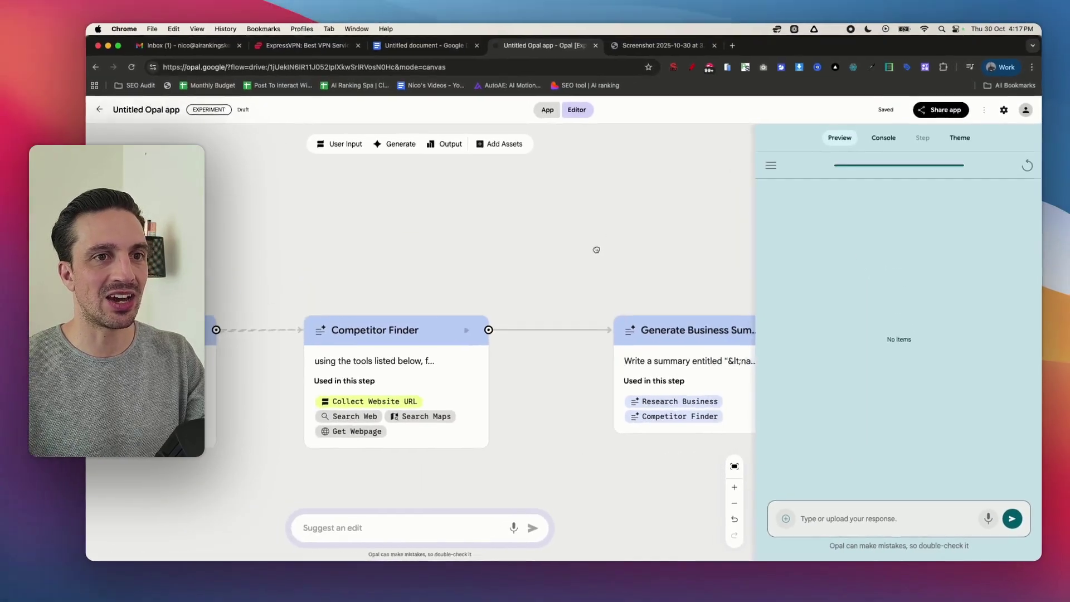
left_click_drag(595, 248, 461, 236)
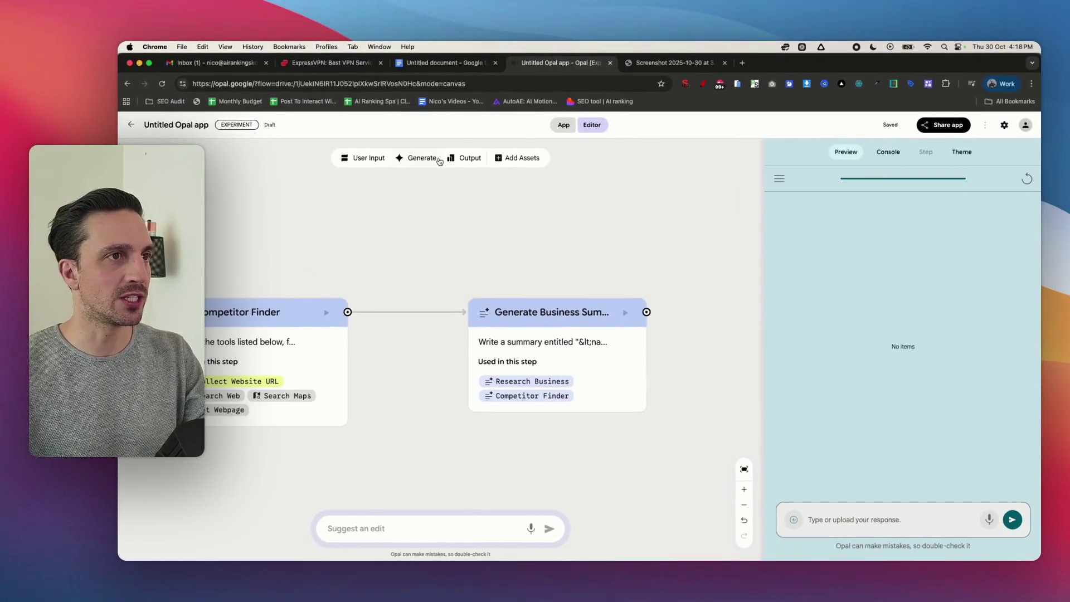
left_click(563, 129)
left_click(563, 131)
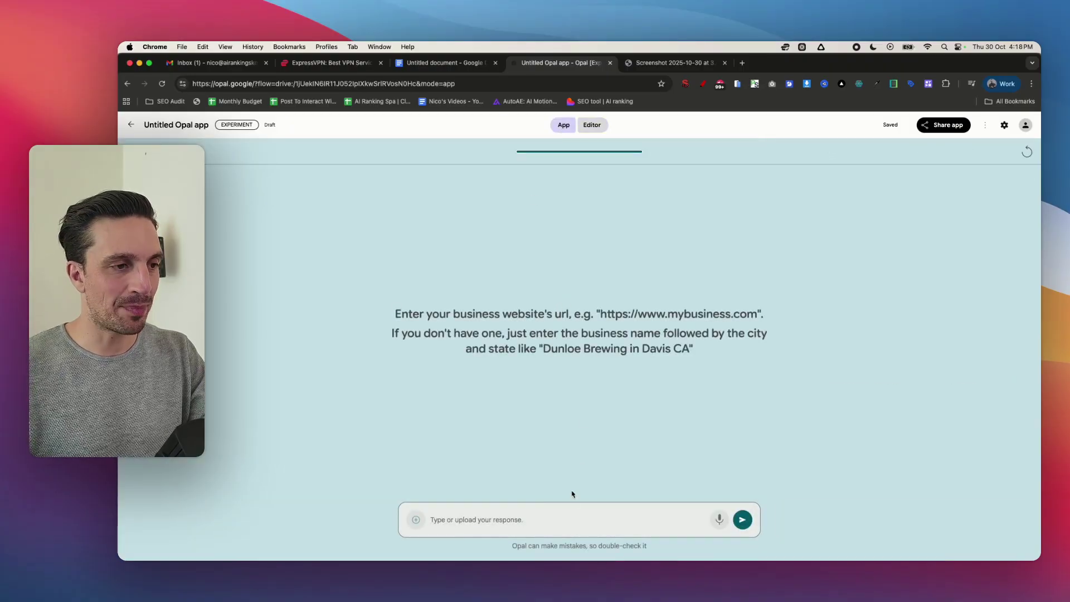
key("super+v")
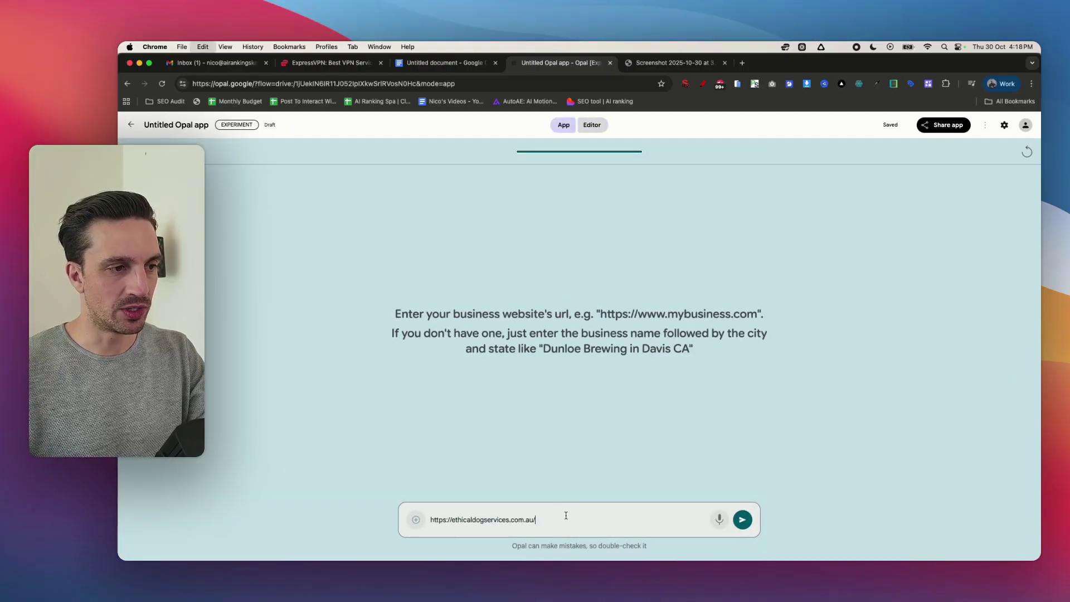
left_click(742, 520)
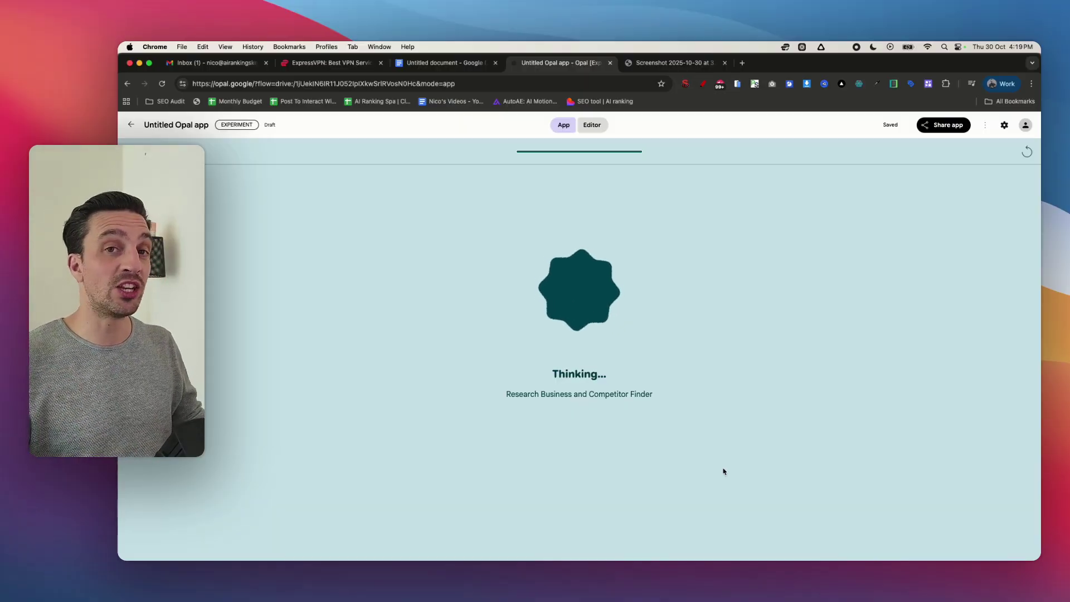
Step: Review the Quick Business Profile, highlighting products and services, target customers and customer reviews
mouse_move(760, 555)
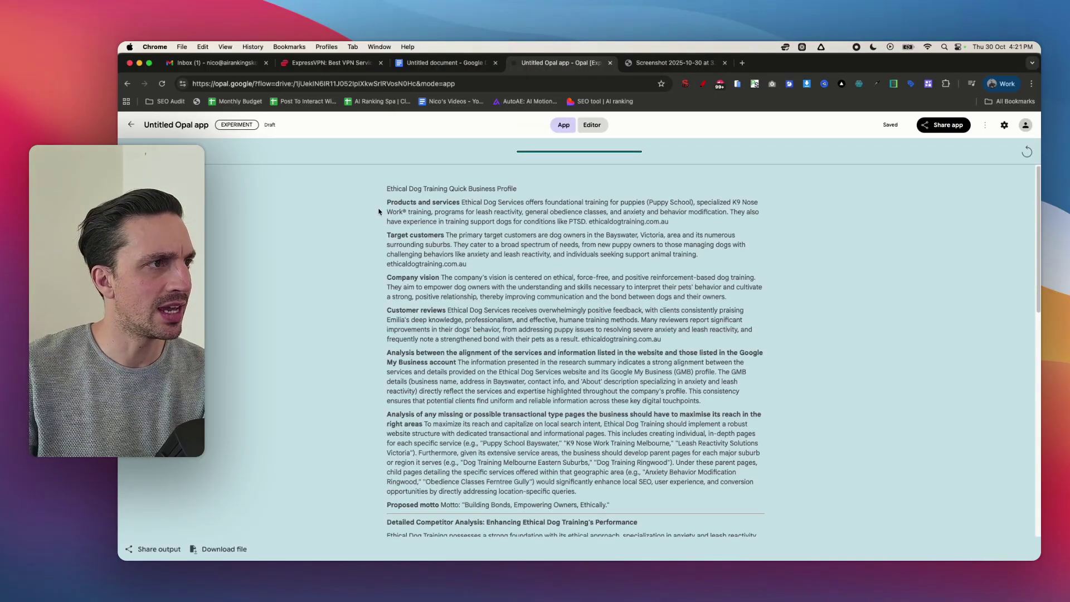
left_click_drag(481, 207, 508, 209)
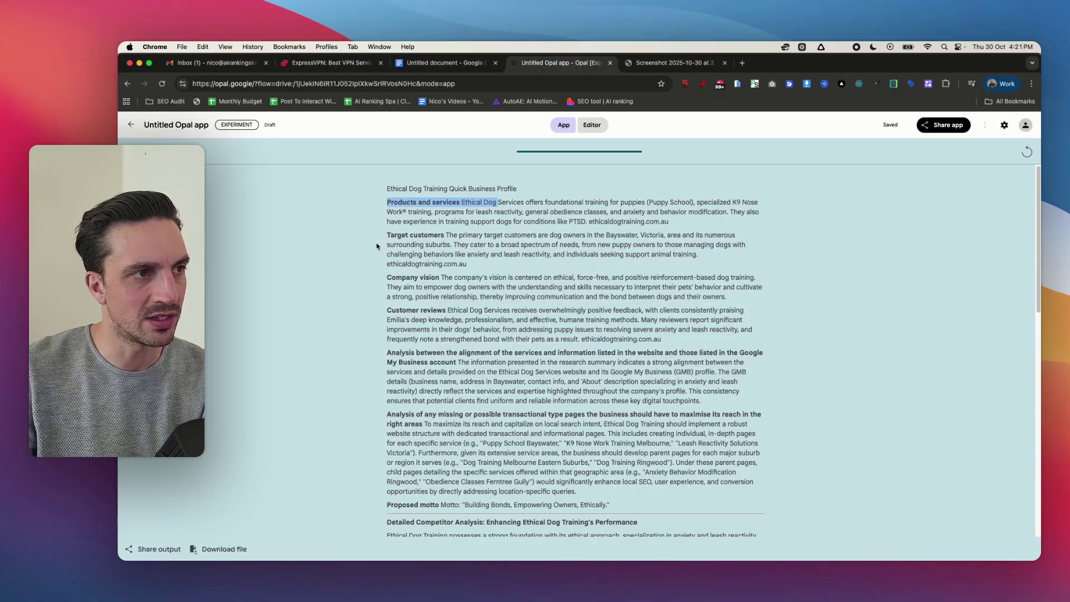
left_click_drag(386, 235, 425, 254)
scroll(450, 264, "down", 3)
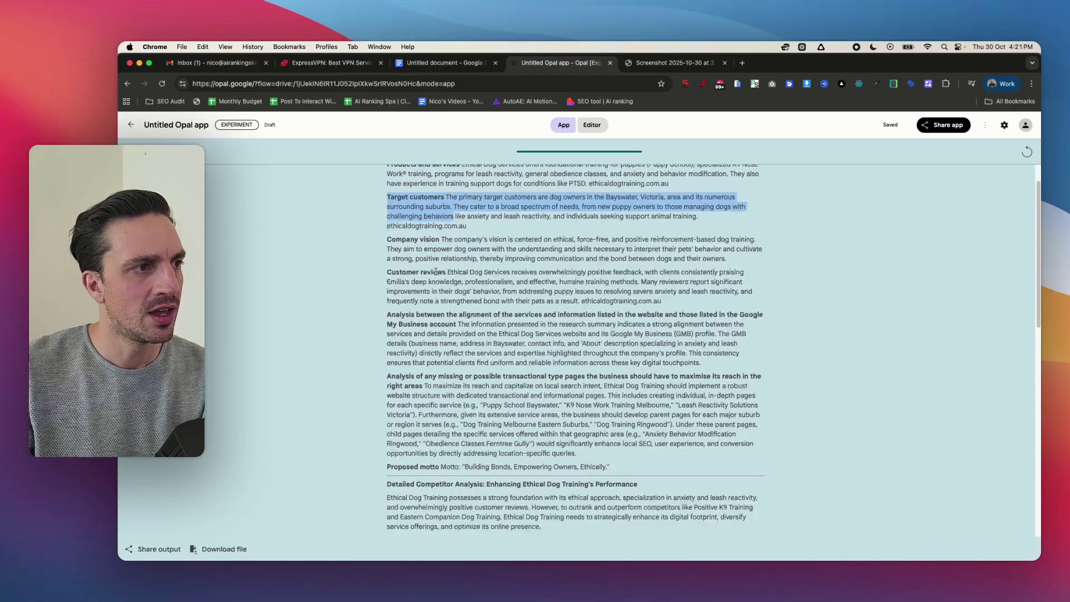
left_click_drag(391, 185, 514, 226)
left_click_drag(465, 167, 897, 250)
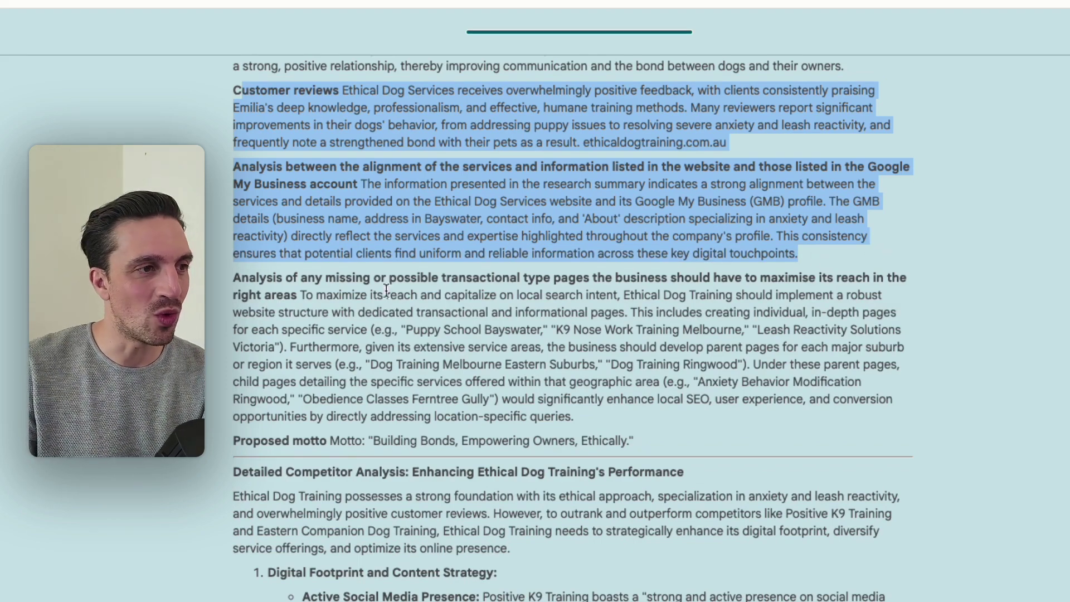
left_click(379, 318)
Step: Scroll into the competitor analysis and highlight the website optimization section
left_click_drag(227, 286, 667, 422)
scroll(655, 396, "down", 4)
left_click_drag(230, 283, 499, 372)
scroll(499, 372, "down", 1)
scroll(499, 372, "down", 1)
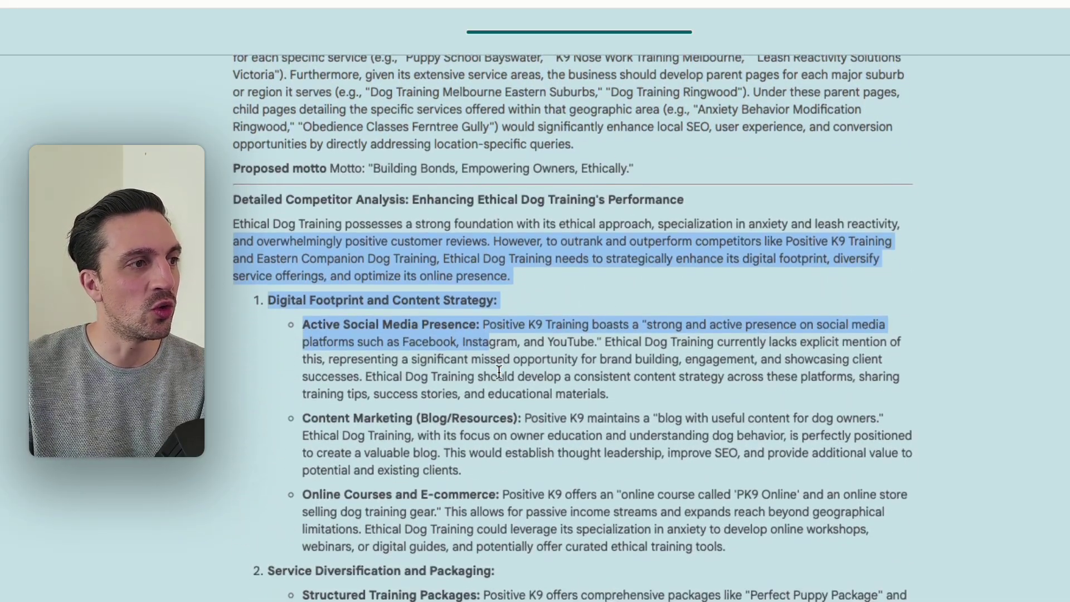
scroll(463, 352, "down", 9)
left_click_drag(261, 268, 652, 358)
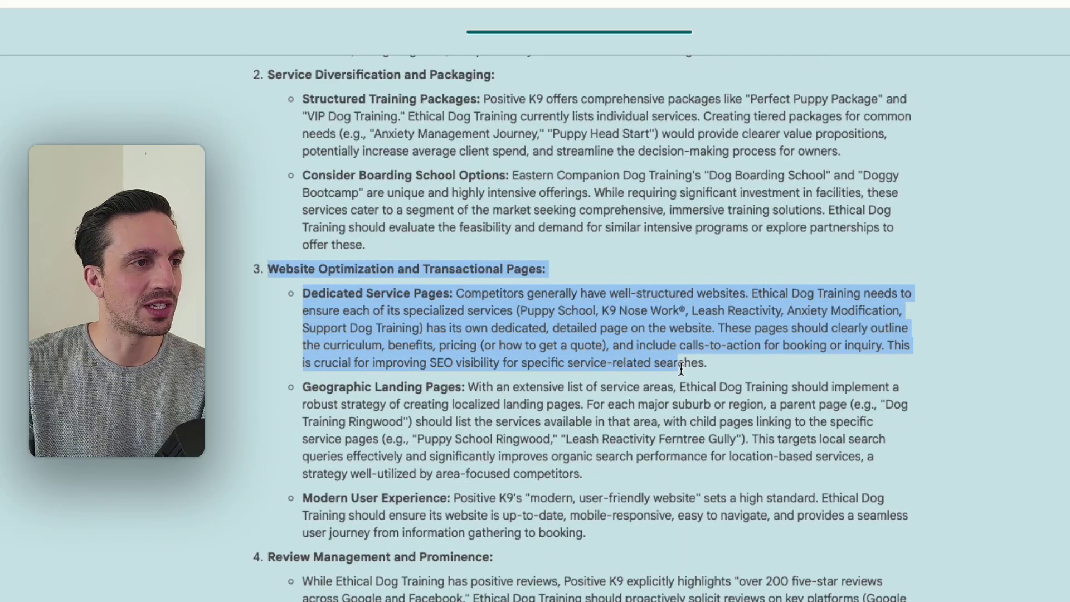
left_click(367, 305)
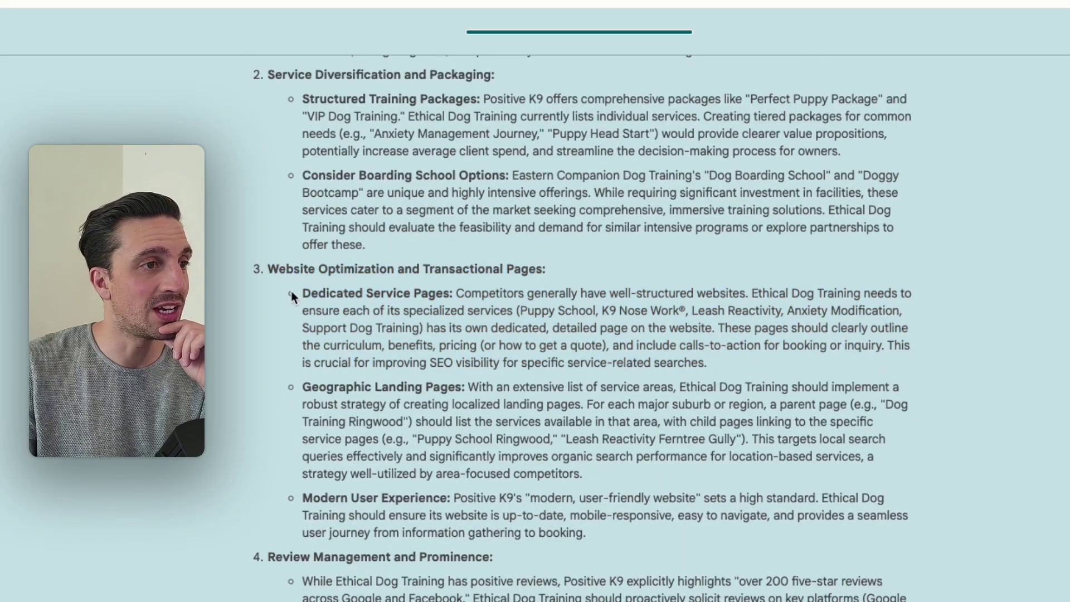
Step: Highlight the Dedicated Service Pages, Geographic Landing Pages and Review Management recommendations
left_click_drag(292, 294, 628, 383)
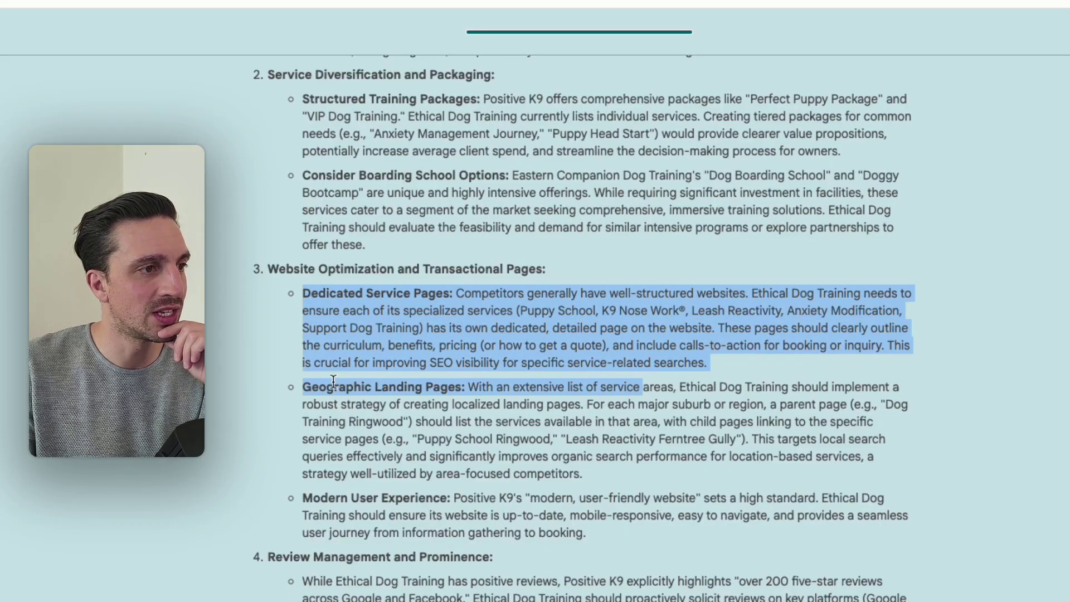
left_click_drag(294, 387, 611, 474)
left_click(566, 440)
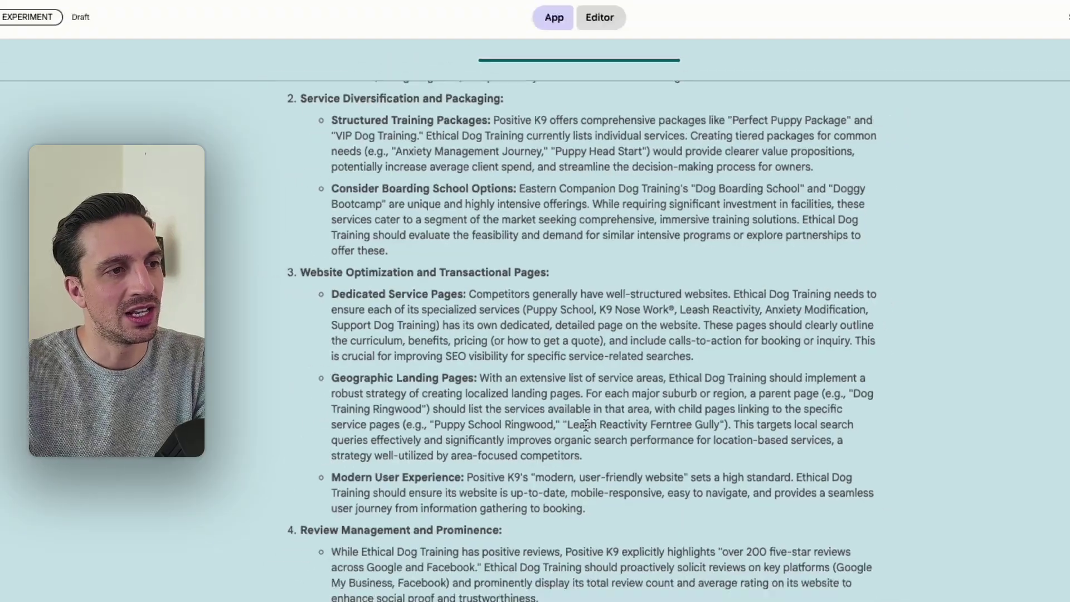
left_click_drag(588, 439, 706, 438)
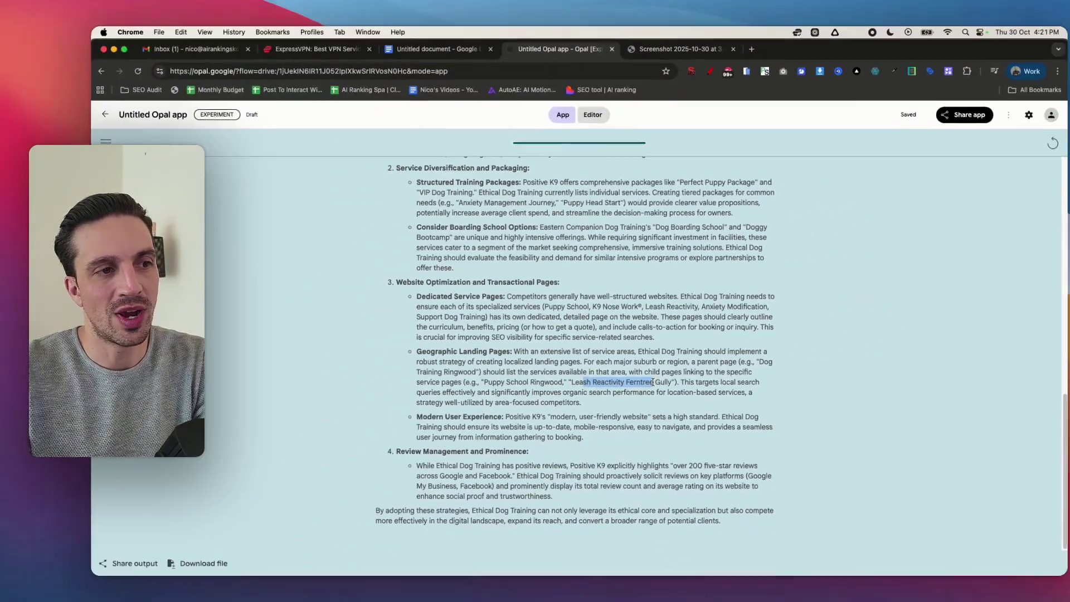
left_click_drag(409, 445, 585, 477)
scroll(586, 444, "up", 15)
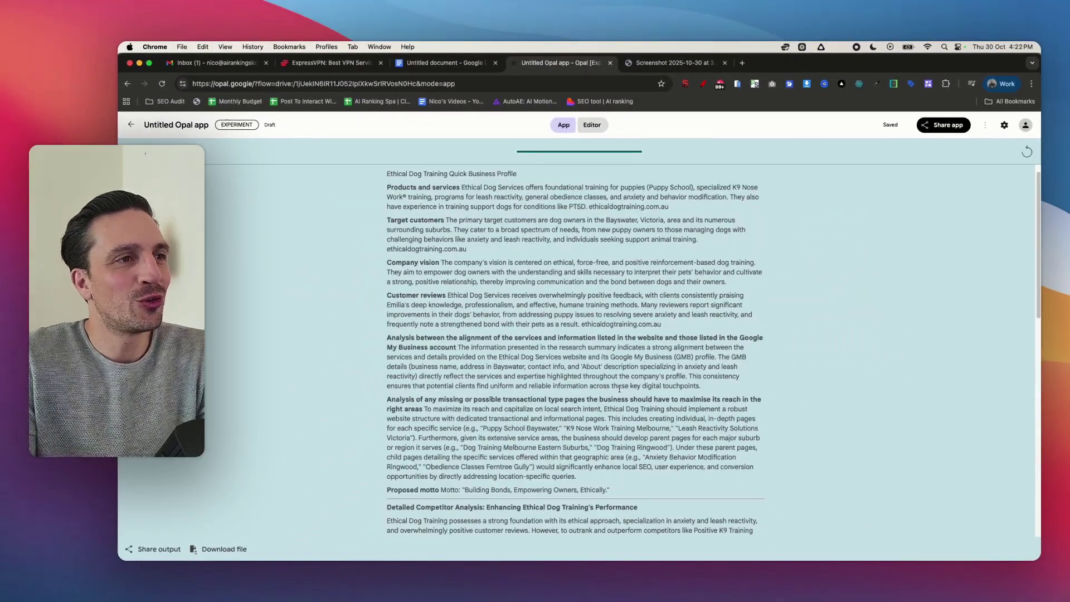
scroll(605, 357, "down", 15)
scroll(586, 321, "up", 15)
scroll(595, 352, "down", 15)
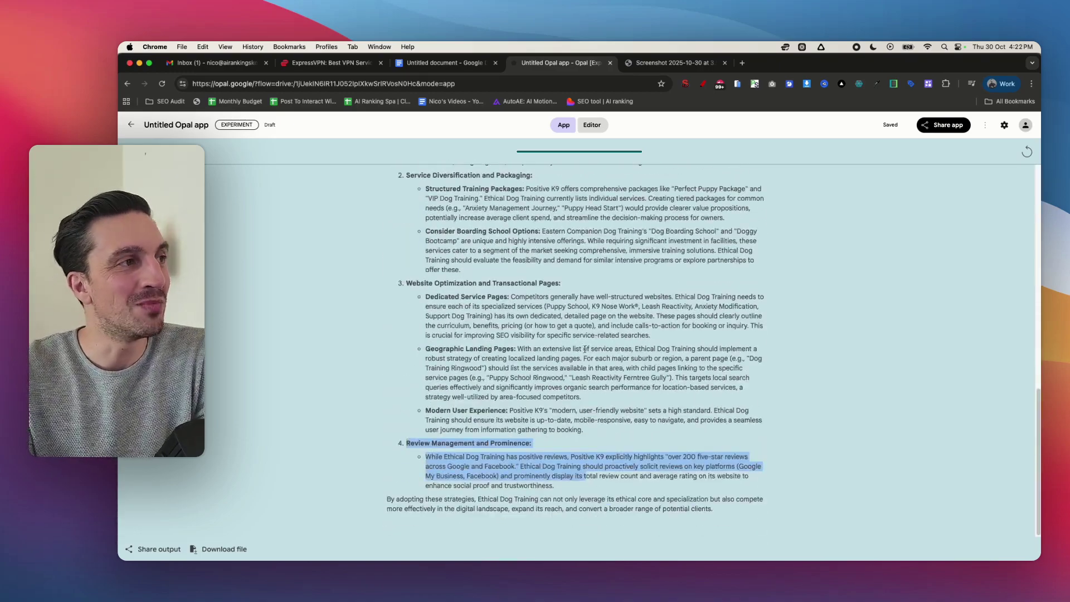